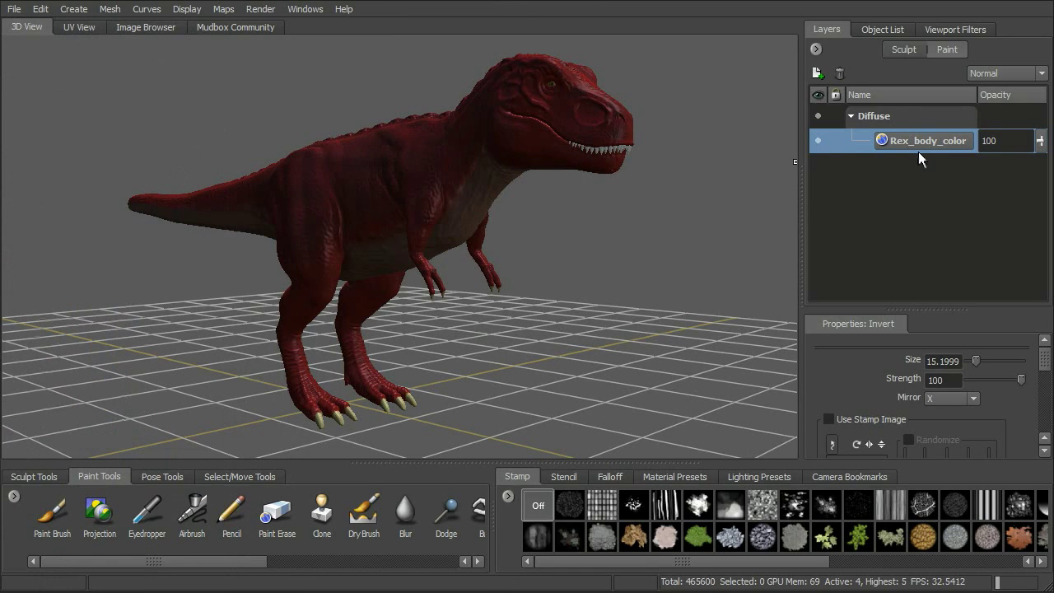
- Examine the dinosaur model and its existing Rex_body_color paint layer from several sides
mouse_move(901, 144)
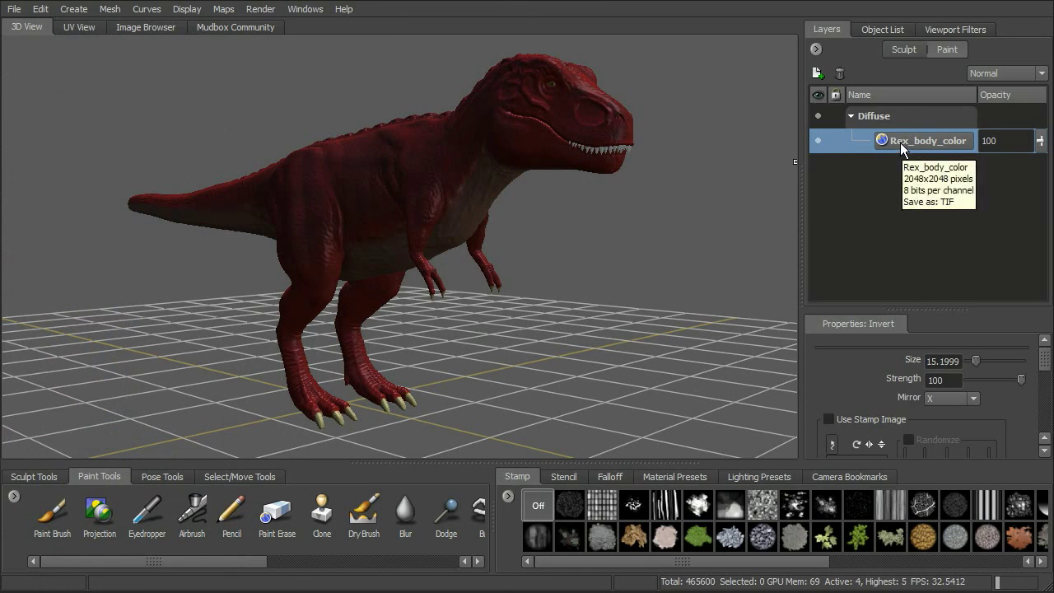
alt+drag(425, 316, 390, 386)
alt+drag(465, 329, 362, 394)
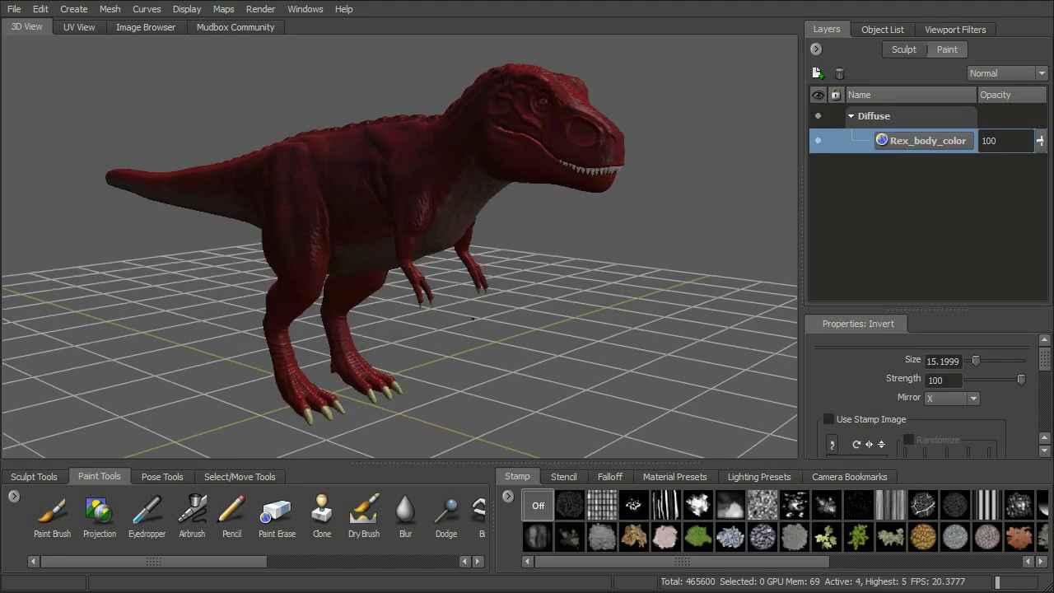
alt+drag(492, 312, 458, 228)
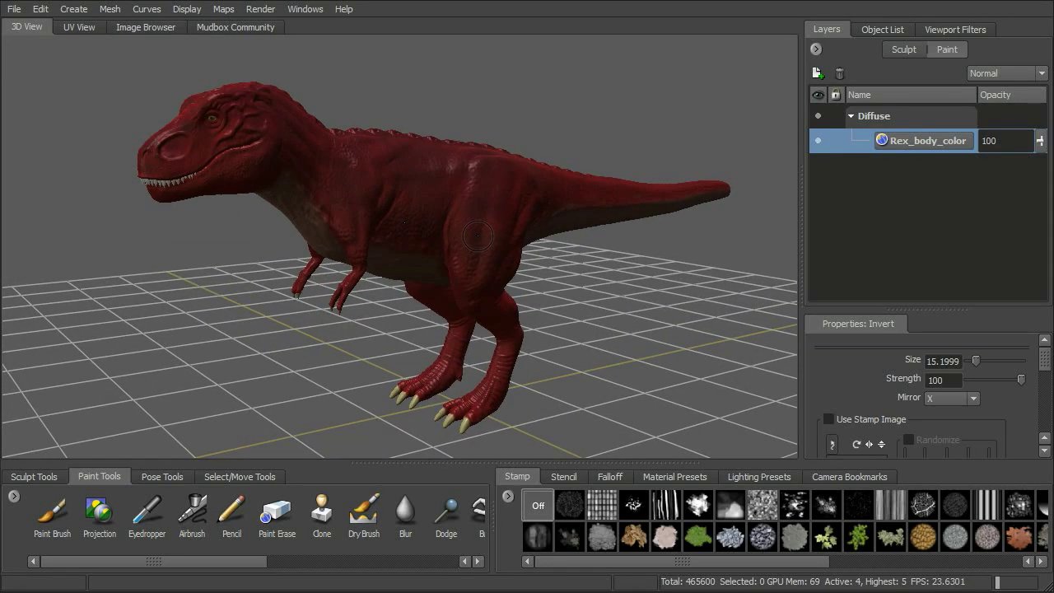
alt+drag(486, 233, 470, 238)
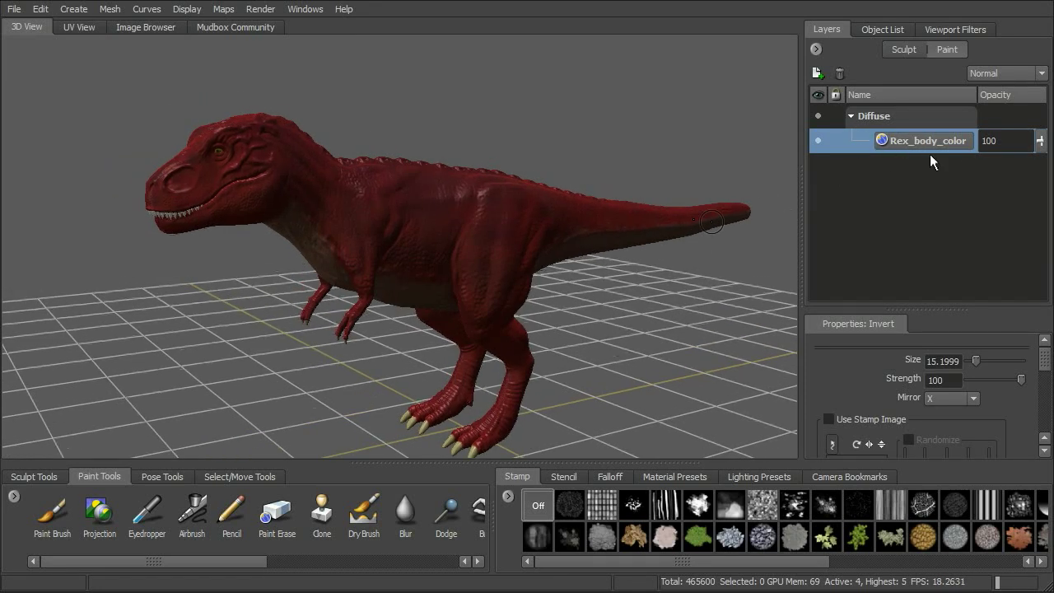
alt+drag(494, 201, 594, 196)
alt+middle_drag(594, 196, 569, 174)
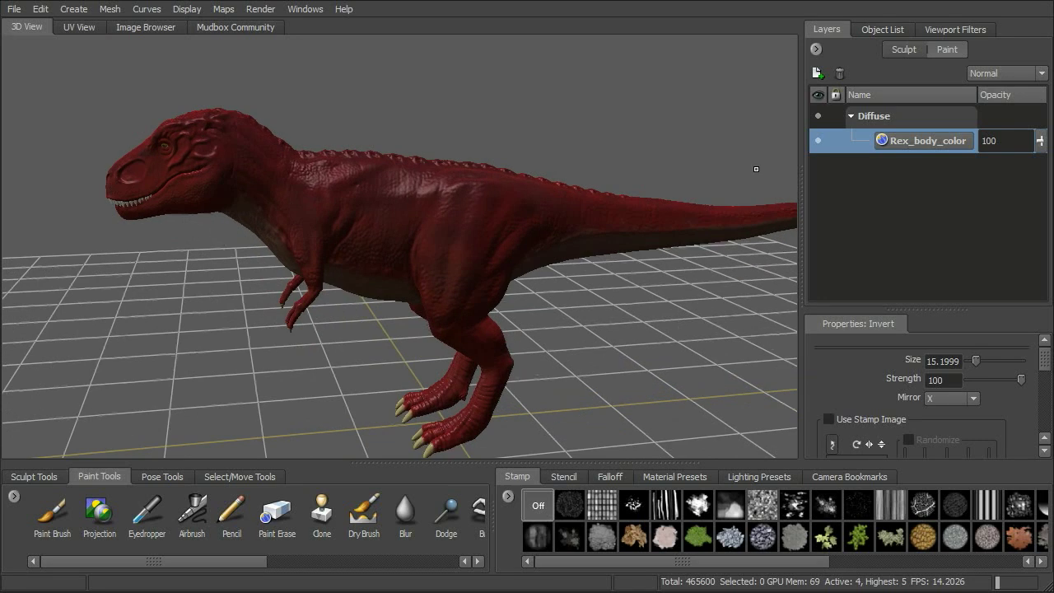
- Create a paint layer named Rex_backdetail at size 2048, saved as TIFF [8 bit, RGBA], in the Diffuse channel
click(818, 73)
drag(596, 220, 755, 161)
drag(681, 183, 611, 183)
text(Re)
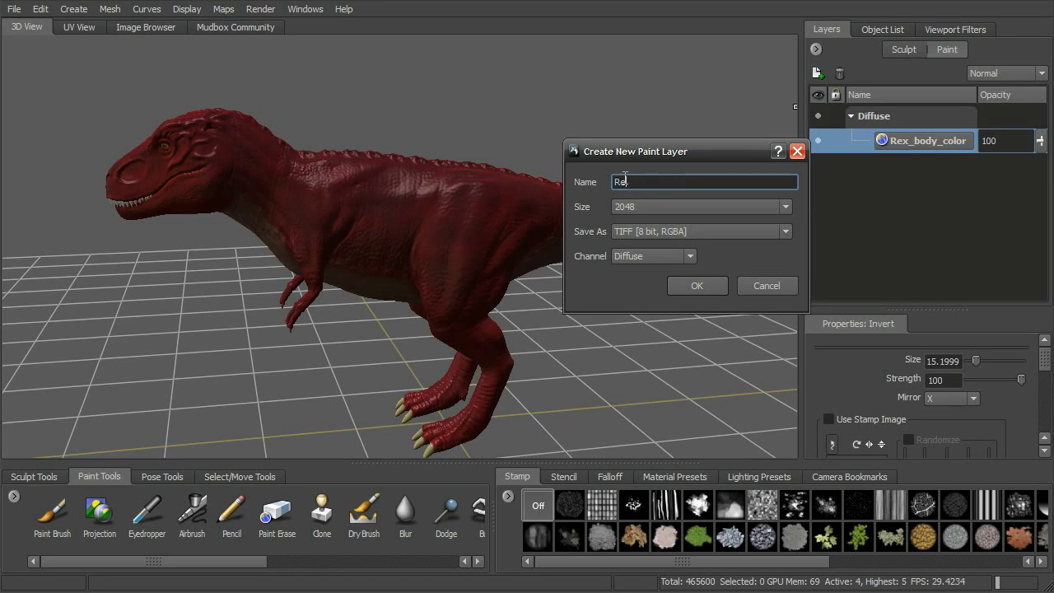
text(d)
text(_backdetail)
drag(699, 152, 699, 97)
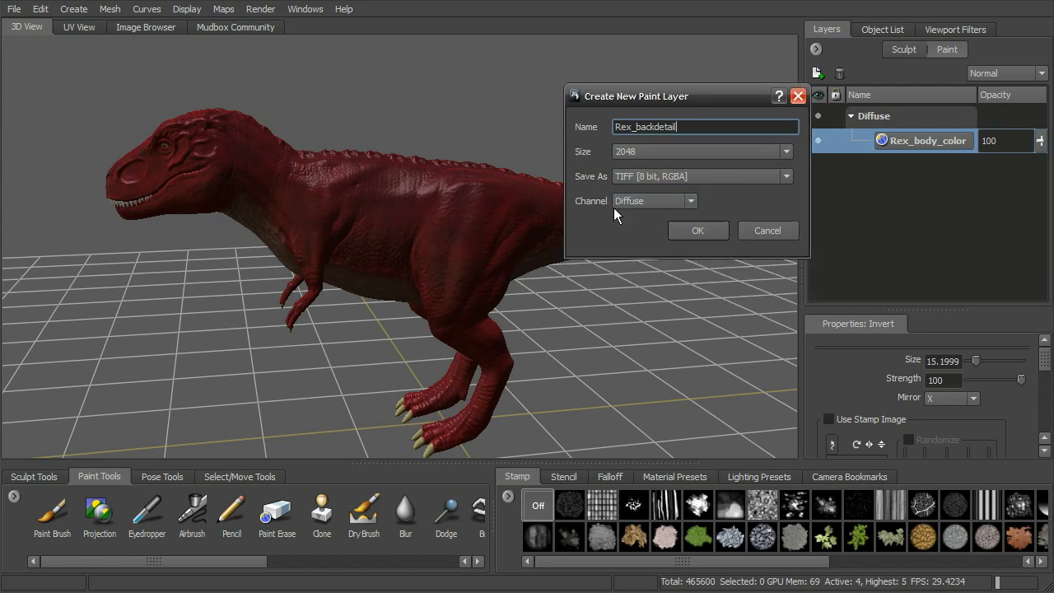
click(666, 203)
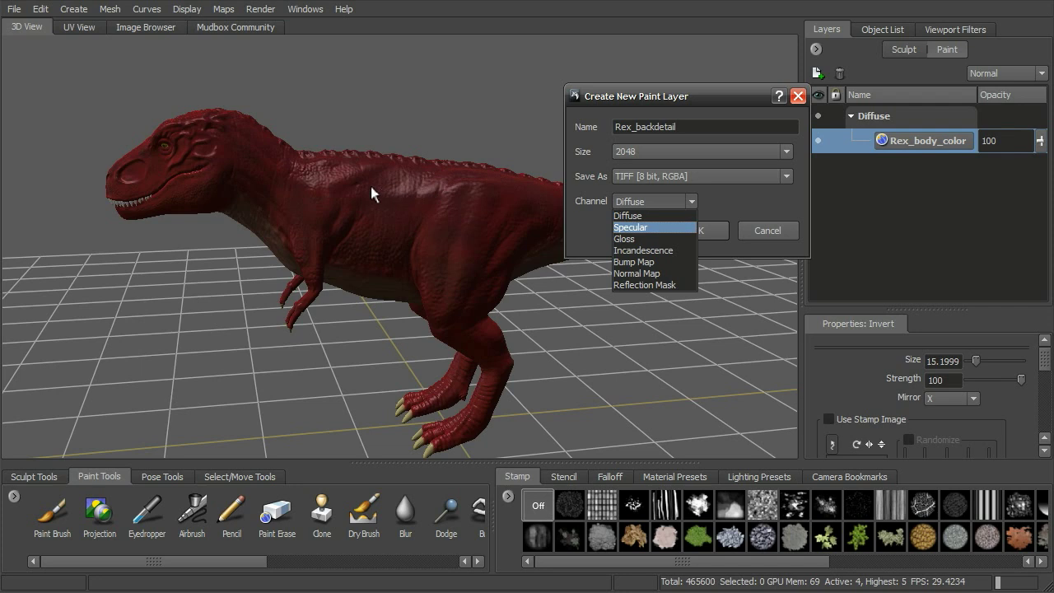
key(Down)
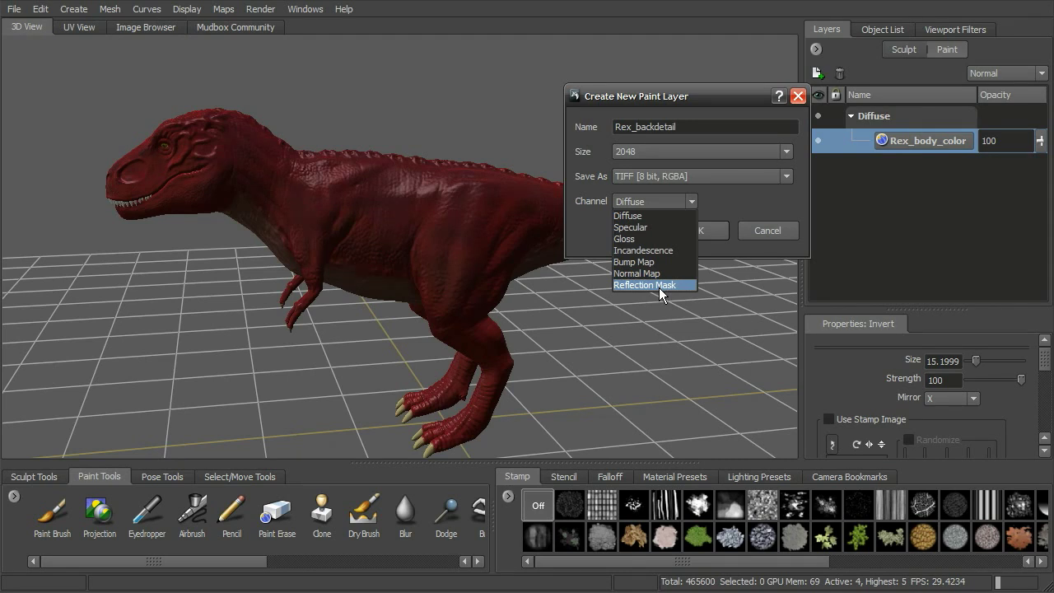
click(657, 219)
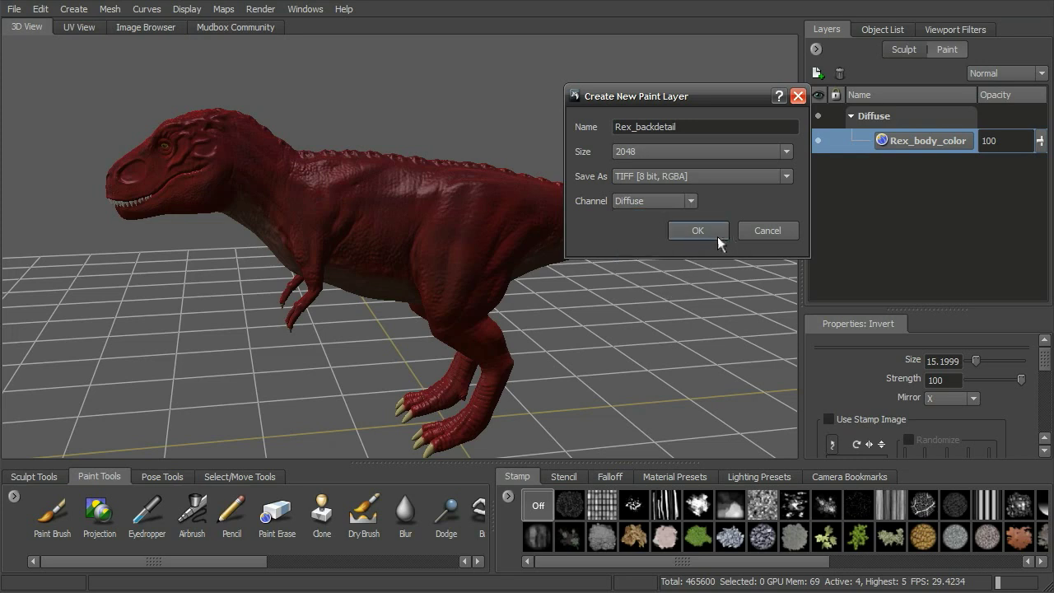
click(708, 234)
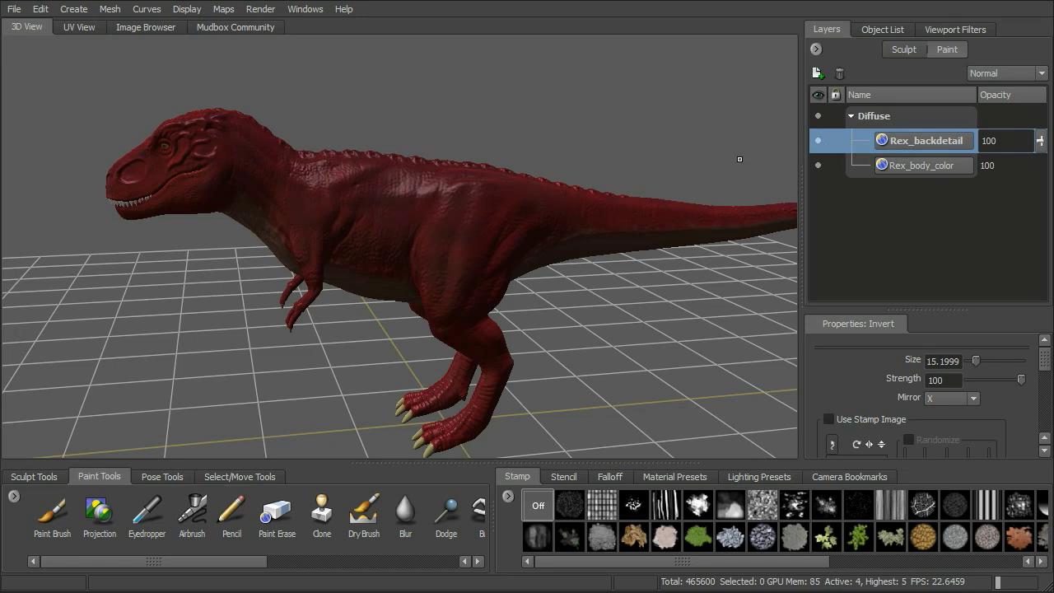
- Set up the Paint Brush with a speckled splatter stamp and a medium green color
click(56, 525)
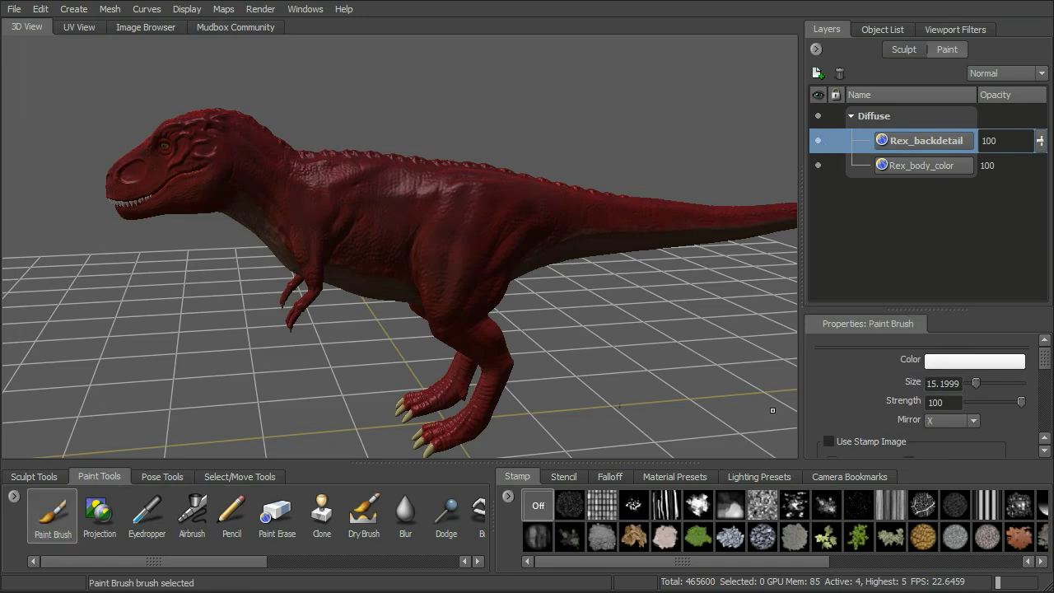
click(826, 504)
scroll(988, 395, down, 2)
scroll(988, 395, up, 2)
click(974, 361)
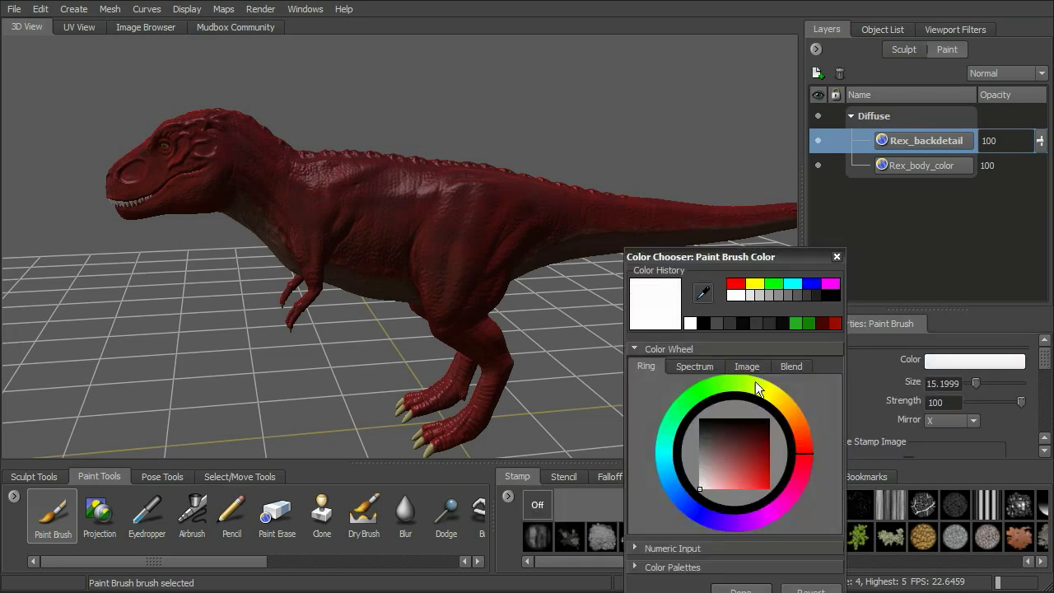
drag(757, 381, 712, 385)
drag(740, 438, 764, 460)
click(756, 588)
- Paint mottled green strokes along the dinosaur's back, from the head down to the base of the tail
alt+drag(462, 231, 783, 234)
alt+drag(527, 206, 544, 313)
alt+right_drag(494, 221, 592, 220)
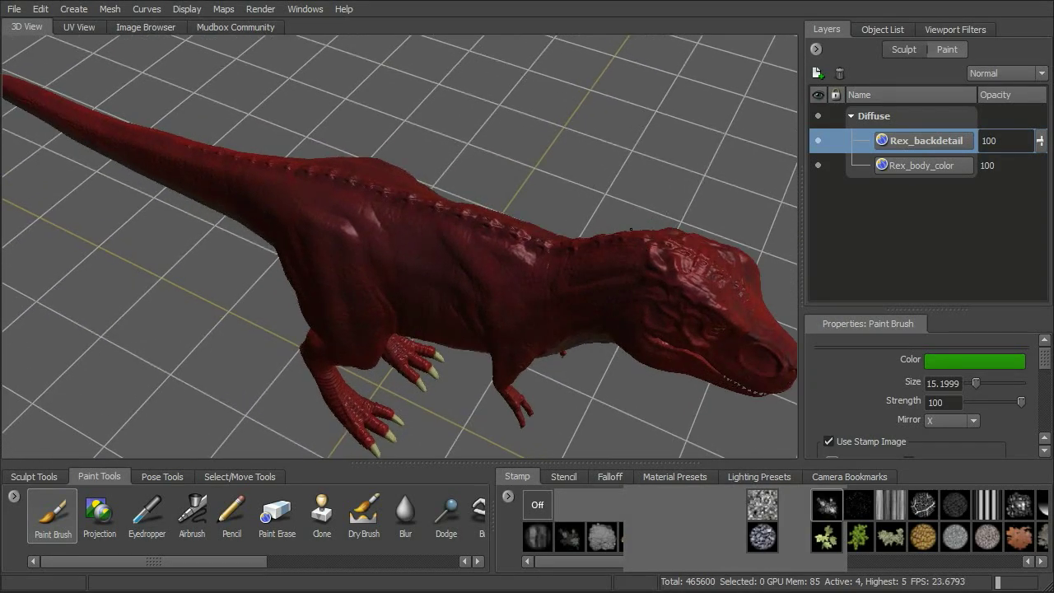
alt+drag(643, 221, 686, 303)
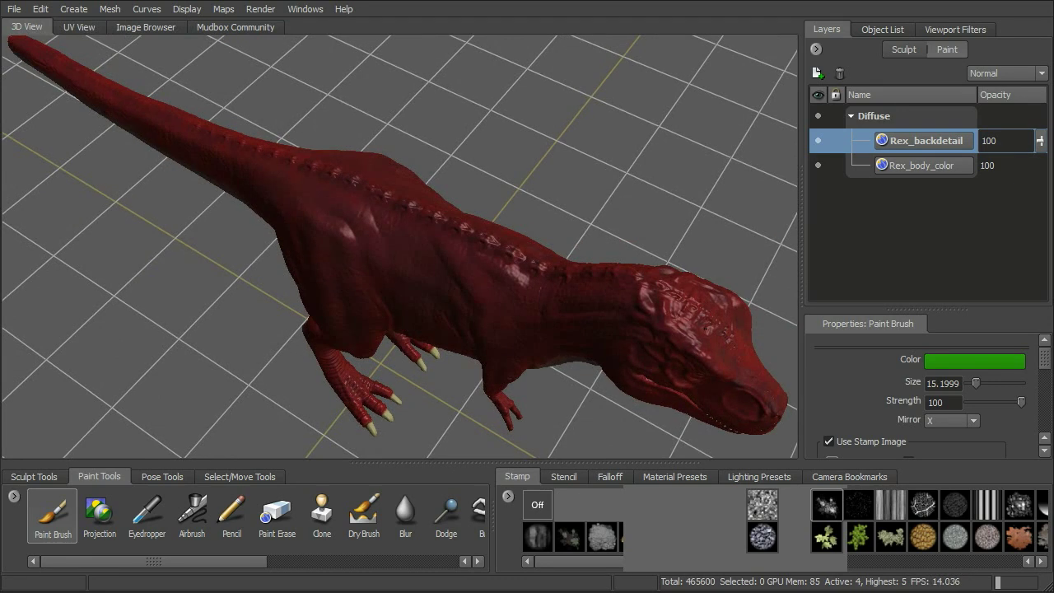
mouse_move(680, 302)
mouse_down()
mouse_move(589, 280)
mouse_move(560, 288)
mouse_move(500, 268)
mouse_move(542, 290)
mouse_move(494, 259)
mouse_move(451, 248)
mouse_move(416, 213)
mouse_move(355, 202)
mouse_move(305, 173)
mouse_up()
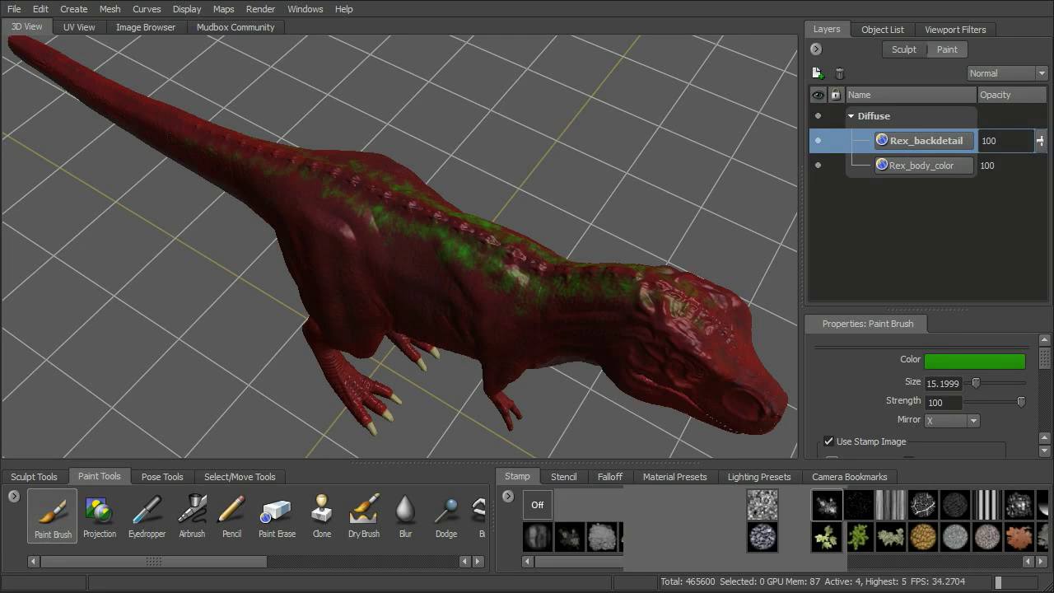
mouse_move(349, 161)
mouse_down()
mouse_move(322, 189)
mouse_move(354, 209)
mouse_move(379, 196)
mouse_up()
mouse_move(416, 231)
mouse_down()
mouse_move(408, 240)
mouse_move(435, 241)
mouse_up()
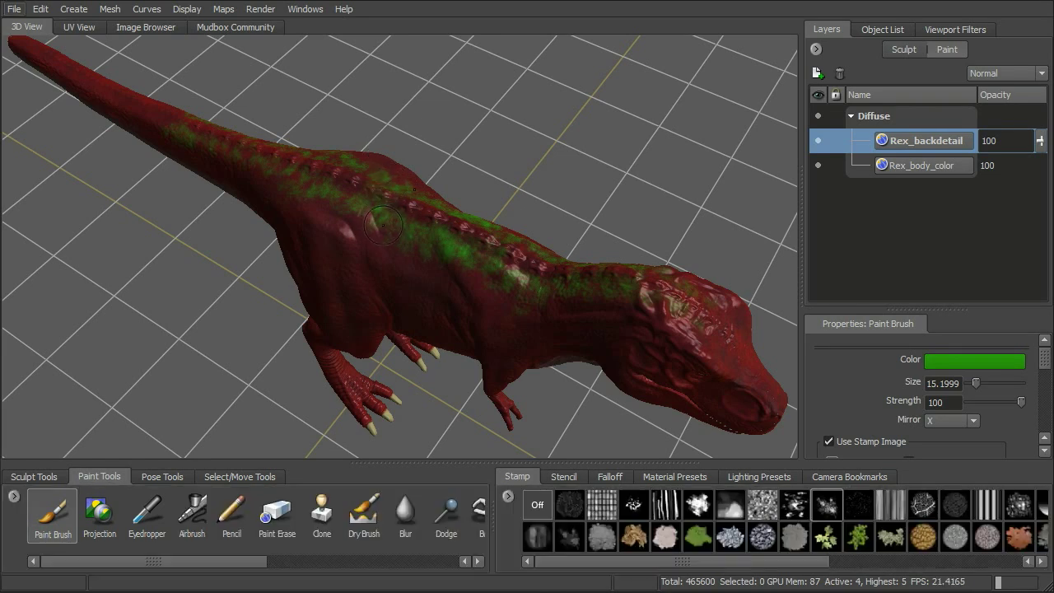
drag(384, 227, 411, 227)
- Enlarge the brush to about 29 and paint broader green patches over the upper back and flank
alt+middle_drag(408, 205, 482, 264)
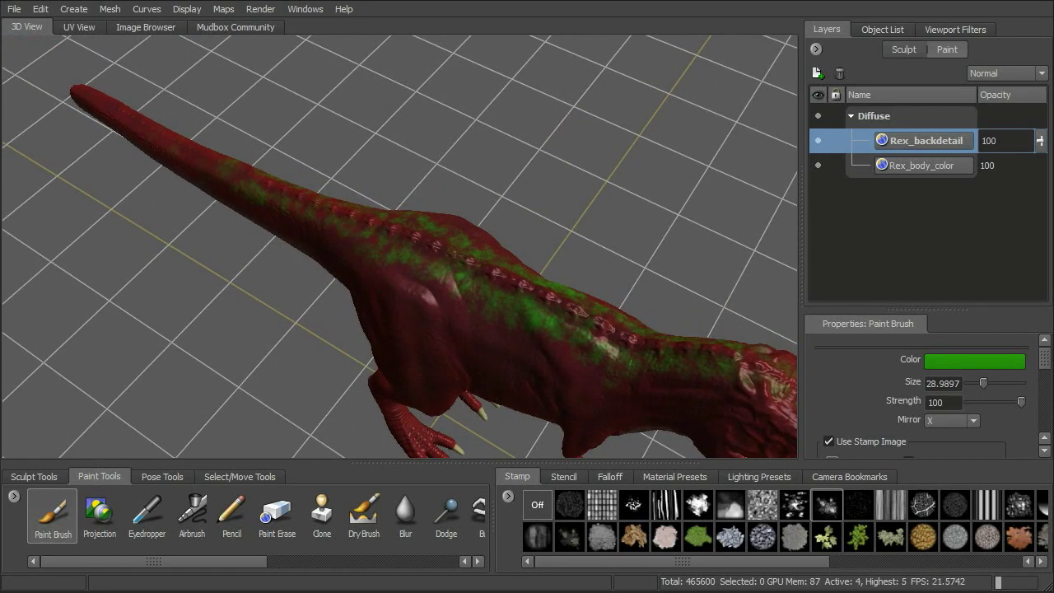
mouse_move(423, 296)
mouse_down()
mouse_move(481, 304)
mouse_move(565, 360)
mouse_move(667, 371)
mouse_up()
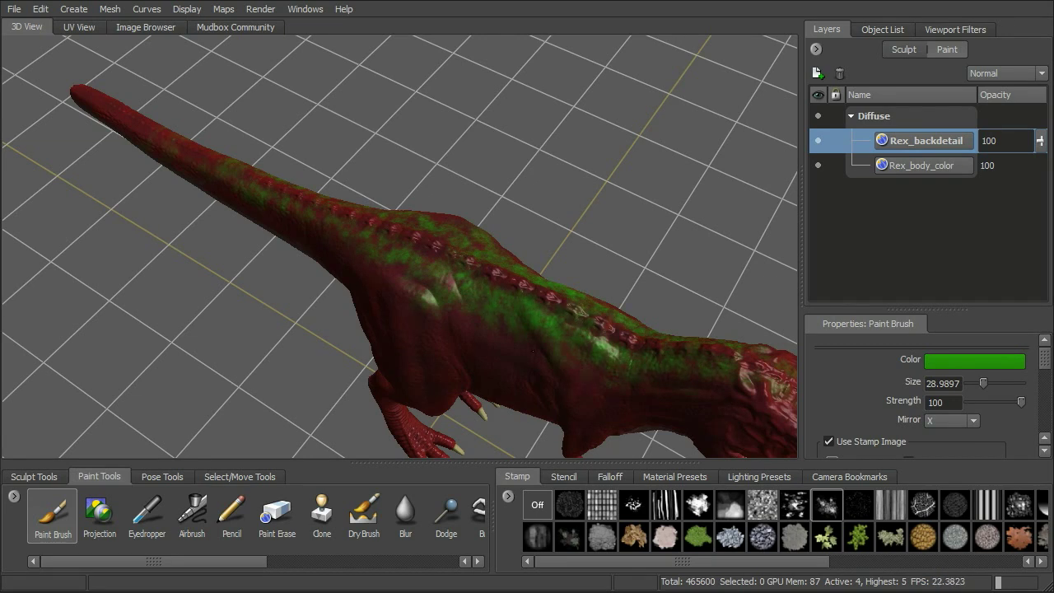
drag(397, 283, 374, 260)
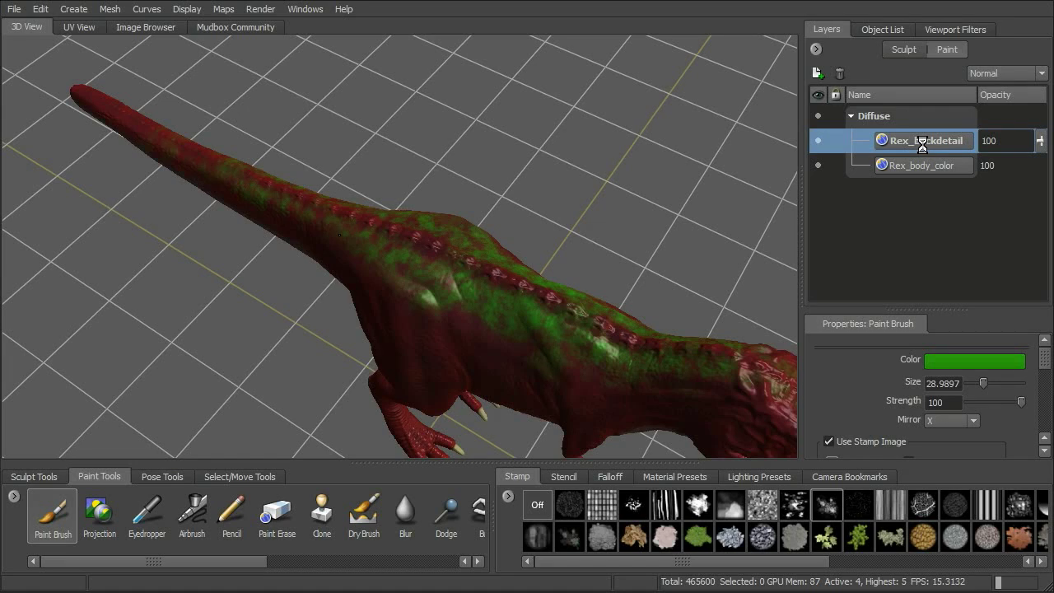
- Try the Multiply and Screen blend modes on the Rex_backdetail layer, testing its opacity with each
alt+drag(740, 183, 631, 158)
mouse_move(1040, 140)
mouse_down()
mouse_move(1040, 193)
mouse_move(1037, 141)
mouse_up()
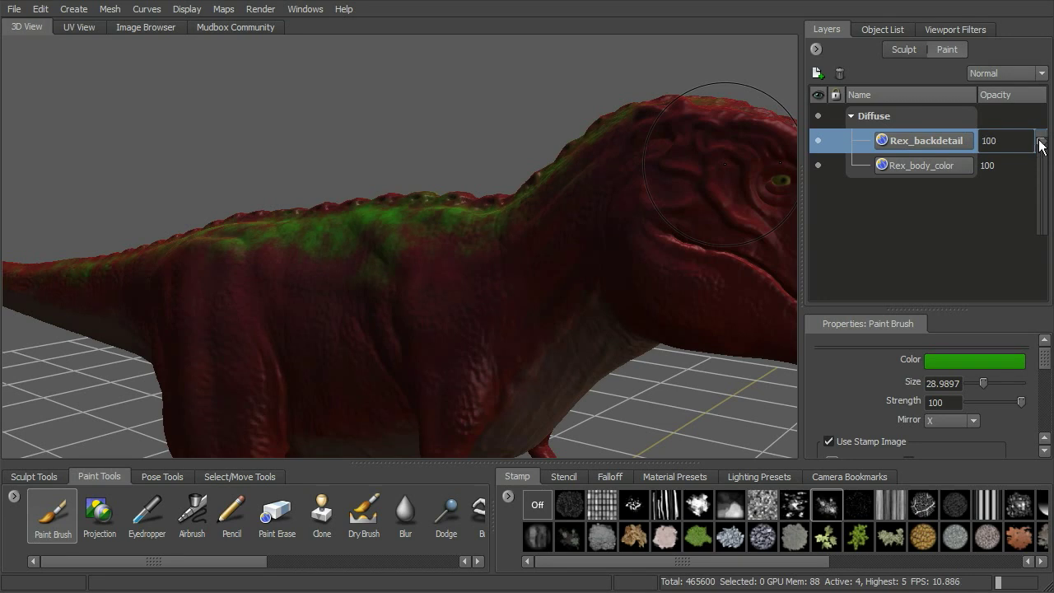
click(1021, 75)
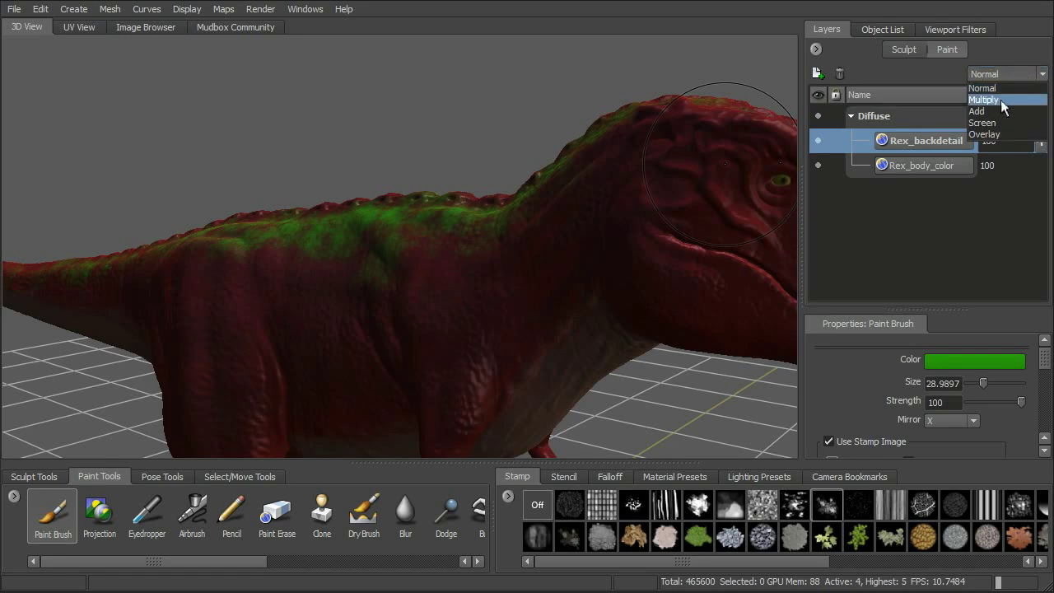
click(1001, 100)
alt+drag(565, 106, 593, 204)
alt+drag(662, 197, 677, 186)
mouse_move(1040, 141)
mouse_down()
mouse_move(1039, 185)
mouse_move(1030, 135)
mouse_up()
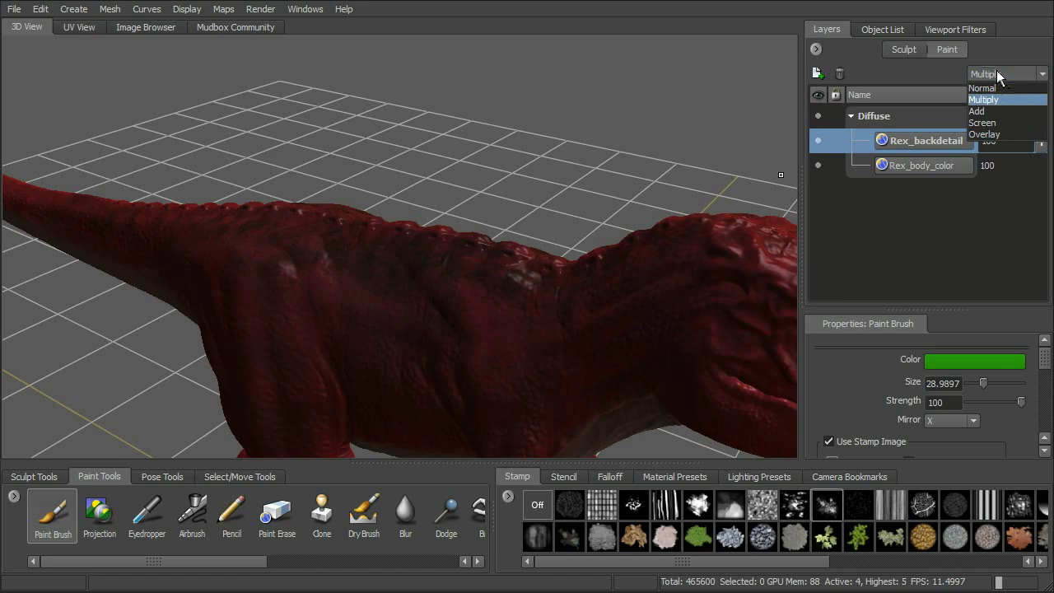
click(988, 124)
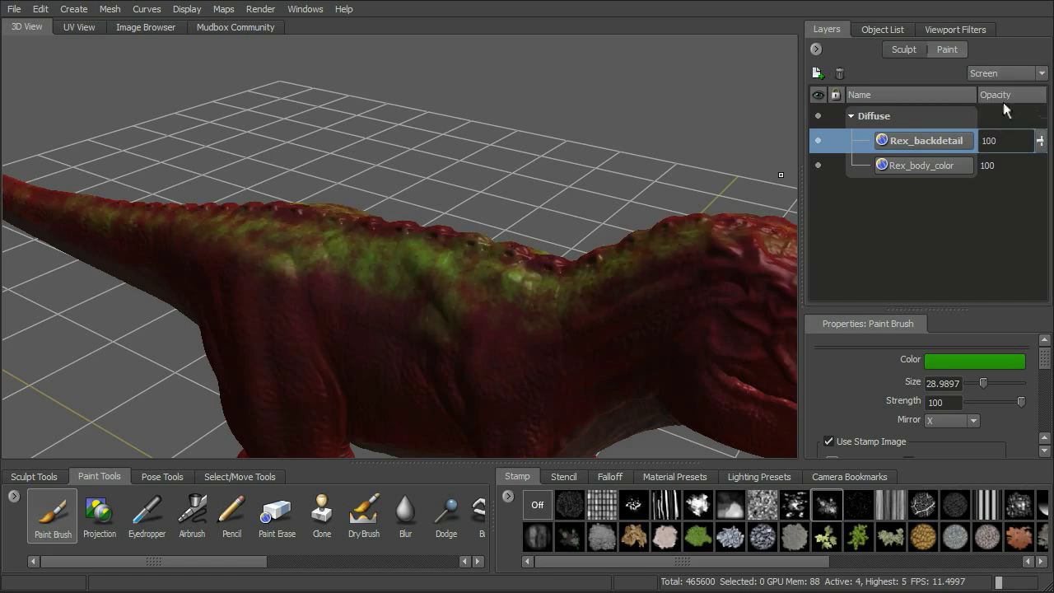
mouse_move(1040, 140)
mouse_down()
mouse_move(1038, 195)
mouse_move(1041, 142)
mouse_up()
- Set the Rex_backdetail layer to Multiply at 74 opacity and merge the visible paint layers
click(1038, 73)
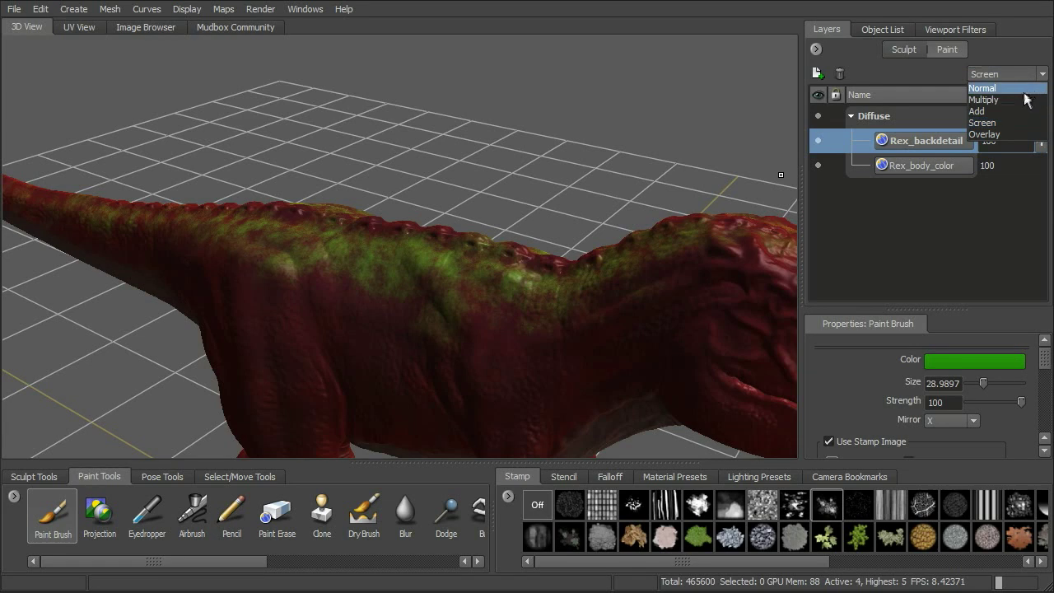
click(1024, 102)
alt+drag(684, 338, 652, 264)
drag(1040, 141, 1041, 174)
alt+drag(658, 148, 636, 170)
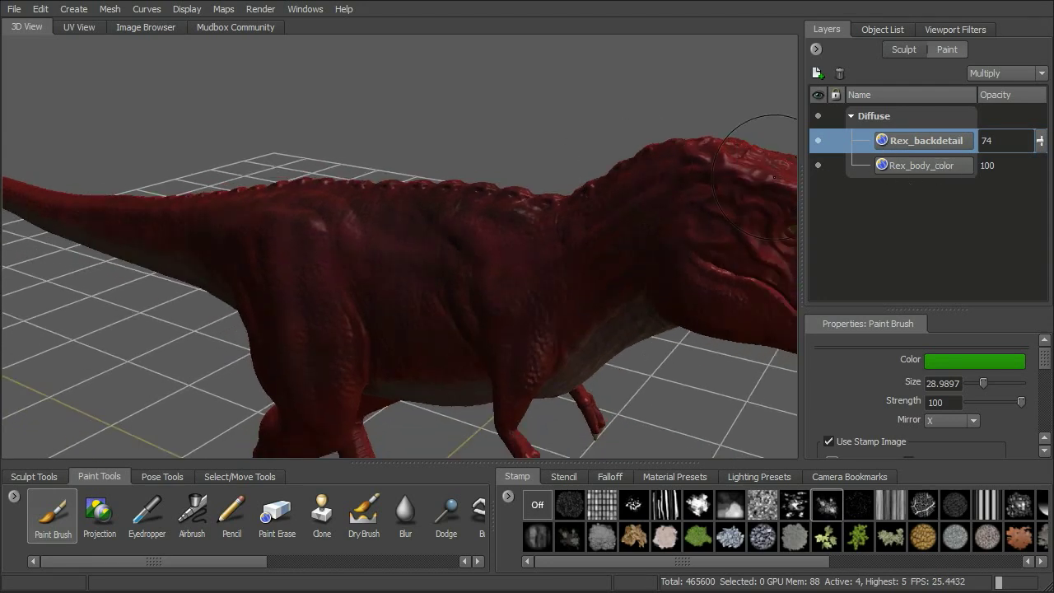
right_click(928, 165)
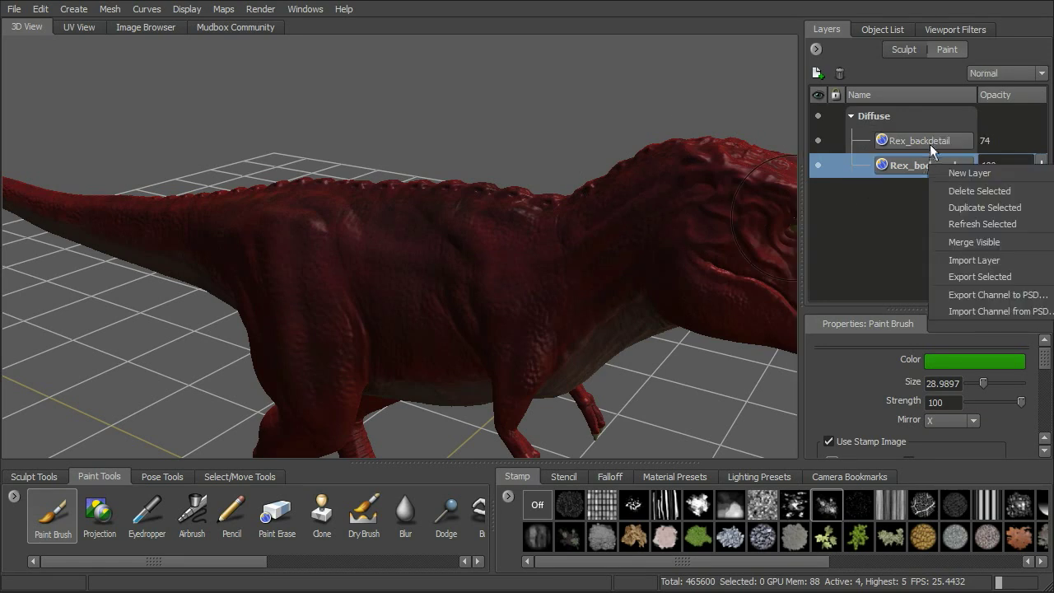
click(995, 241)
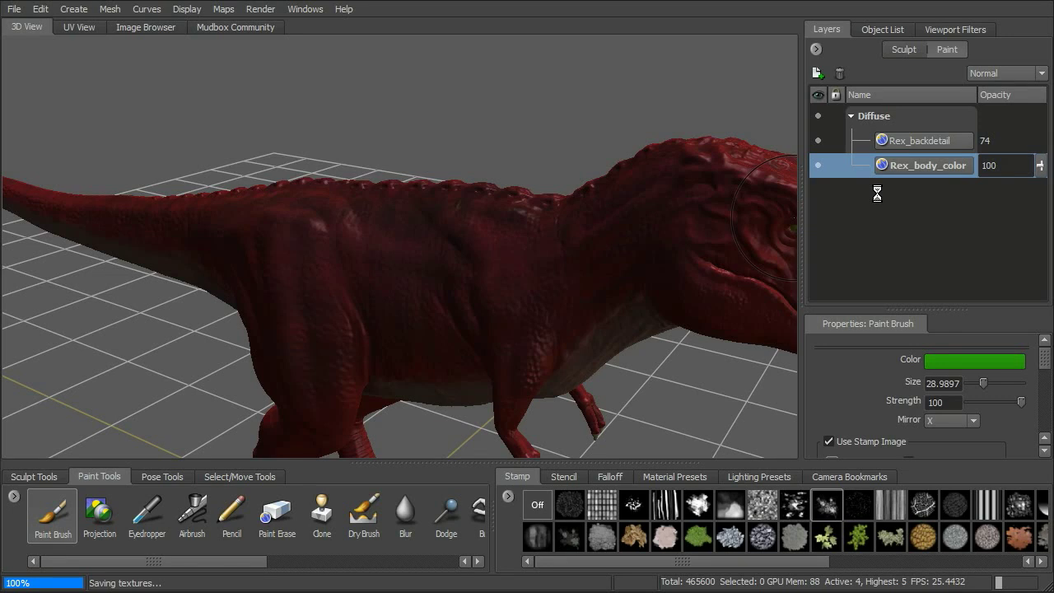
- Create a paint layer named Rex_spots_LG at size 2048, saved as TIFF [8 bit, RGBA], in the Diffuse channel
click(816, 74)
drag(515, 242, 436, 237)
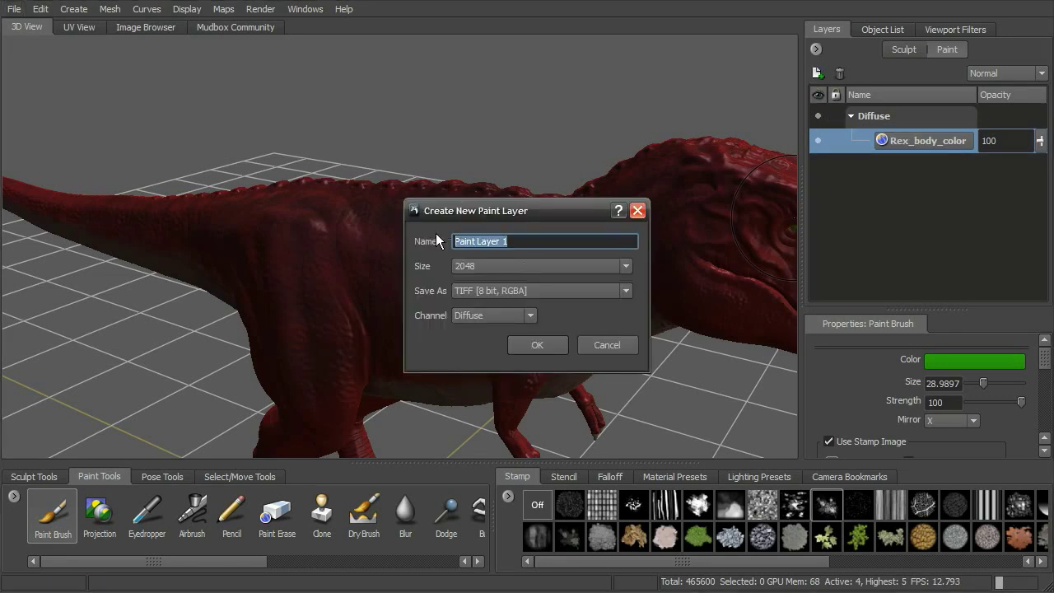
text(Rex_spots_LG)
drag(514, 211, 598, 205)
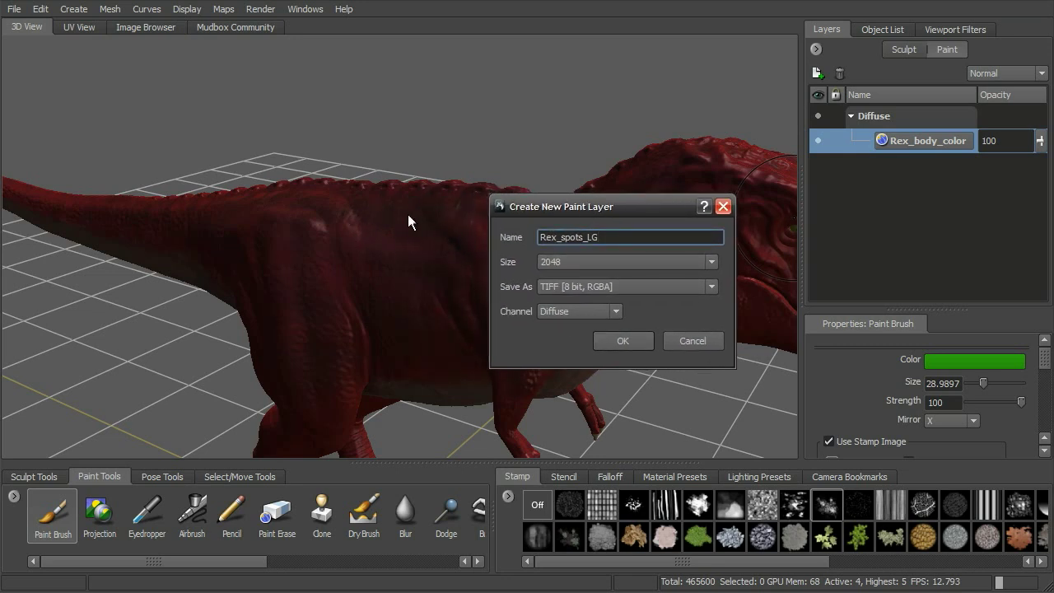
drag(572, 215, 555, 197)
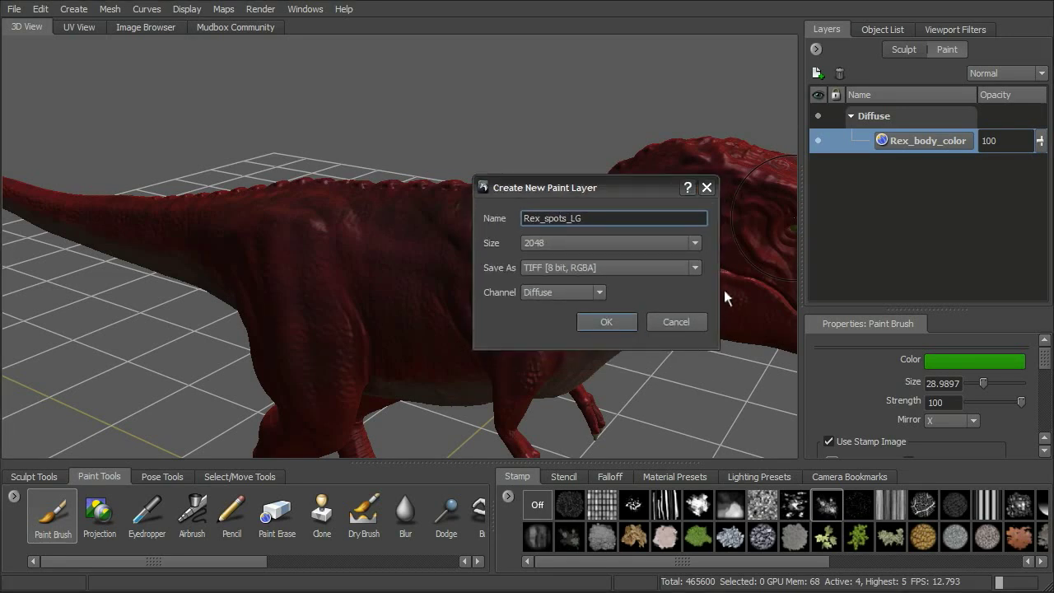
key(Return)
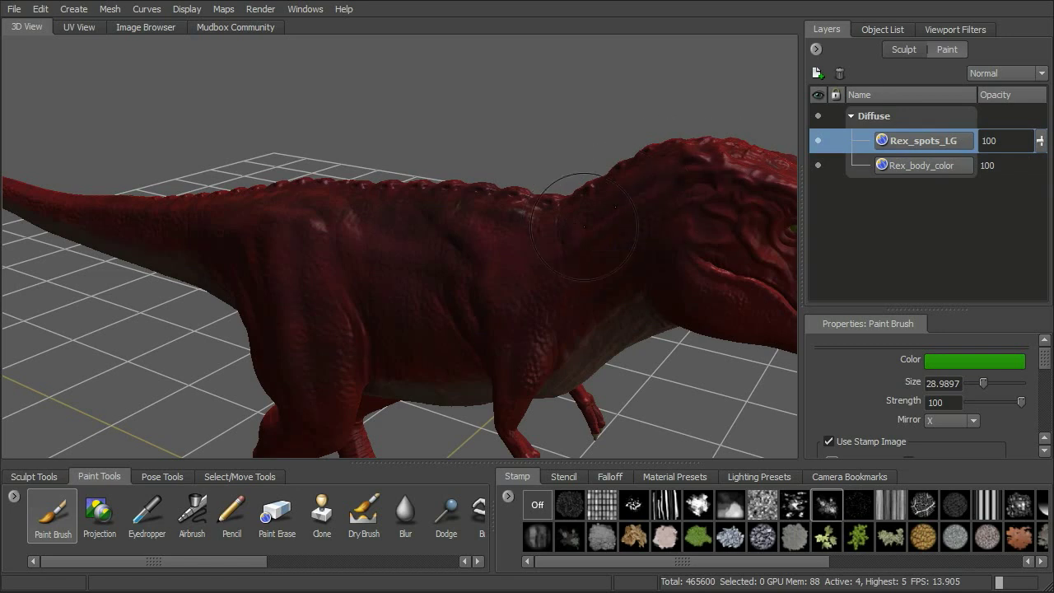
- Change the paint brush color to black
click(975, 361)
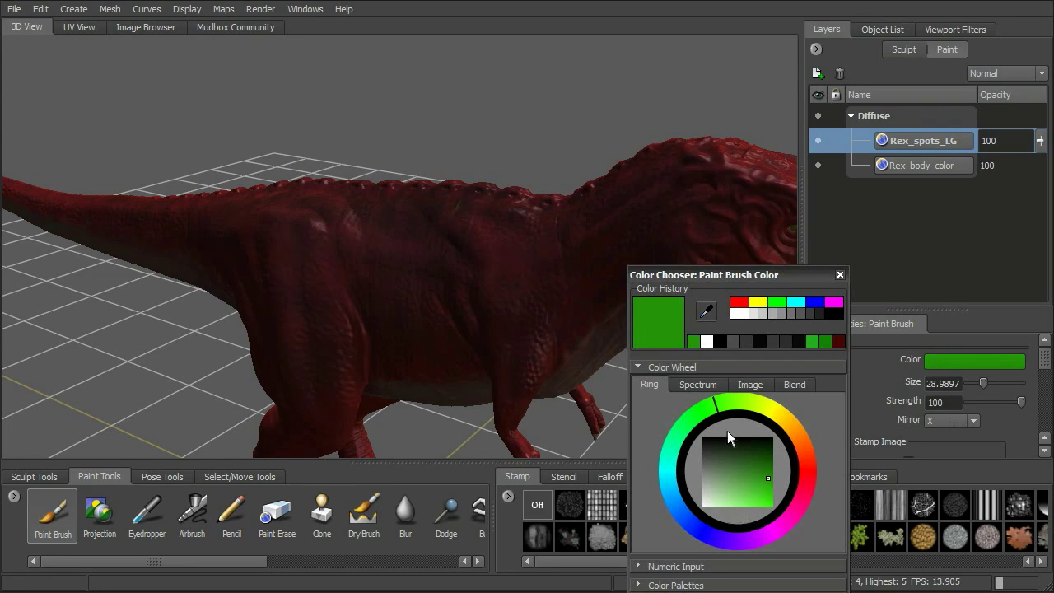
drag(724, 431, 676, 426)
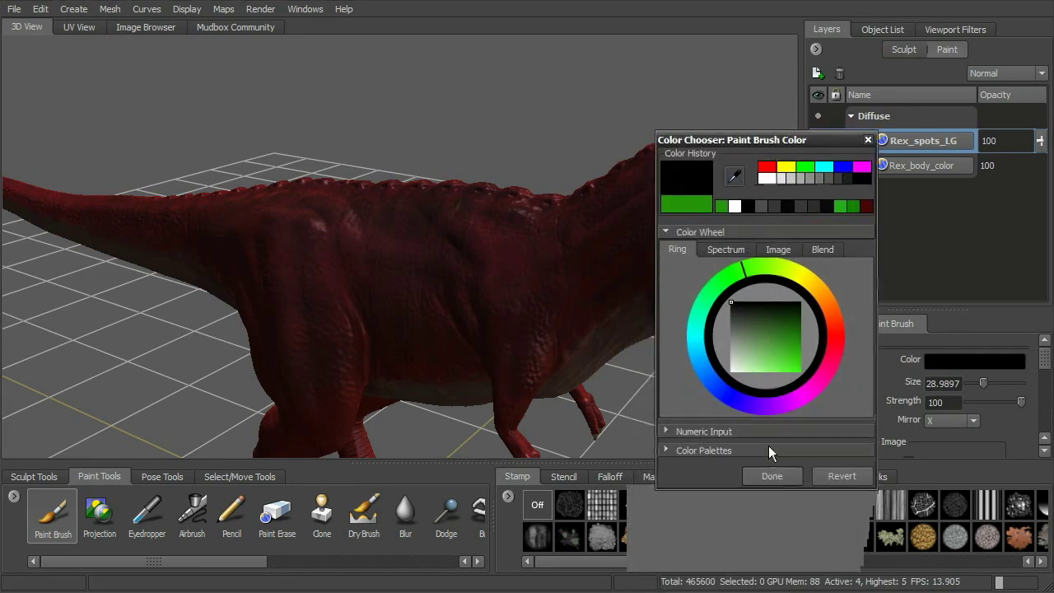
click(774, 479)
- Paint three large black spots on the dinosaur's upper flank with the stamp image off and brush size about 14
mouse_move(420, 240)
alt+mouse_down()
mouse_move(453, 333)
mouse_move(459, 325)
mouse_move(272, 268)
mouse_move(354, 235)
mouse_move(416, 247)
mouse_move(426, 266)
alt+mouse_up()
key(b)
mouse_move(505, 289)
mouse_down()
mouse_move(487, 289)
mouse_move(541, 264)
mouse_move(531, 257)
mouse_move(572, 251)
mouse_move(545, 302)
mouse_move(527, 270)
mouse_up()
mouse_move(609, 296)
mouse_down()
mouse_move(577, 367)
mouse_move(627, 342)
mouse_move(611, 308)
mouse_move(596, 337)
mouse_up()
mouse_move(497, 357)
mouse_down()
mouse_move(487, 319)
mouse_move(436, 287)
mouse_move(411, 362)
mouse_move(486, 355)
mouse_move(441, 338)
mouse_up()
alt+drag(480, 282, 554, 287)
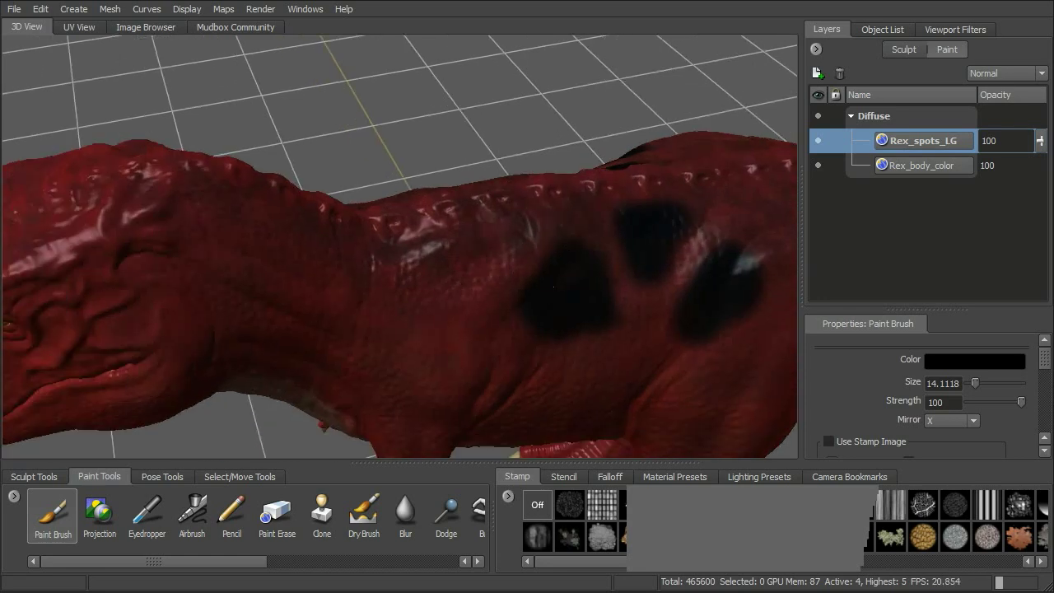
- Paint two more large black spots along the upper flank, one toward the shoulder and one toward the tail
mouse_move(489, 249)
mouse_down()
mouse_move(473, 276)
mouse_move(424, 301)
mouse_move(408, 263)
mouse_move(465, 254)
mouse_move(429, 293)
mouse_up()
mouse_move(540, 266)
alt+mouse_down()
mouse_move(502, 280)
mouse_move(526, 306)
mouse_move(580, 305)
mouse_move(562, 266)
mouse_move(539, 292)
mouse_move(570, 293)
alt+mouse_up()
alt+drag(543, 140, 574, 168)
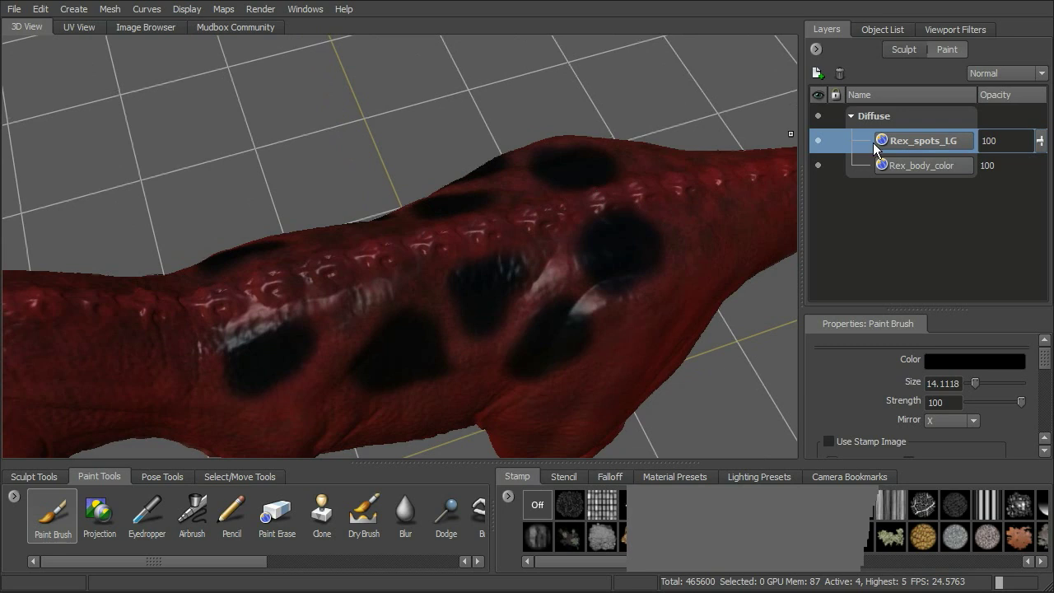
alt+drag(630, 242, 717, 216)
- Set the Rex_spots_LG layer's opacity to 51 and check the blended spots from several angles
drag(1038, 150, 1039, 192)
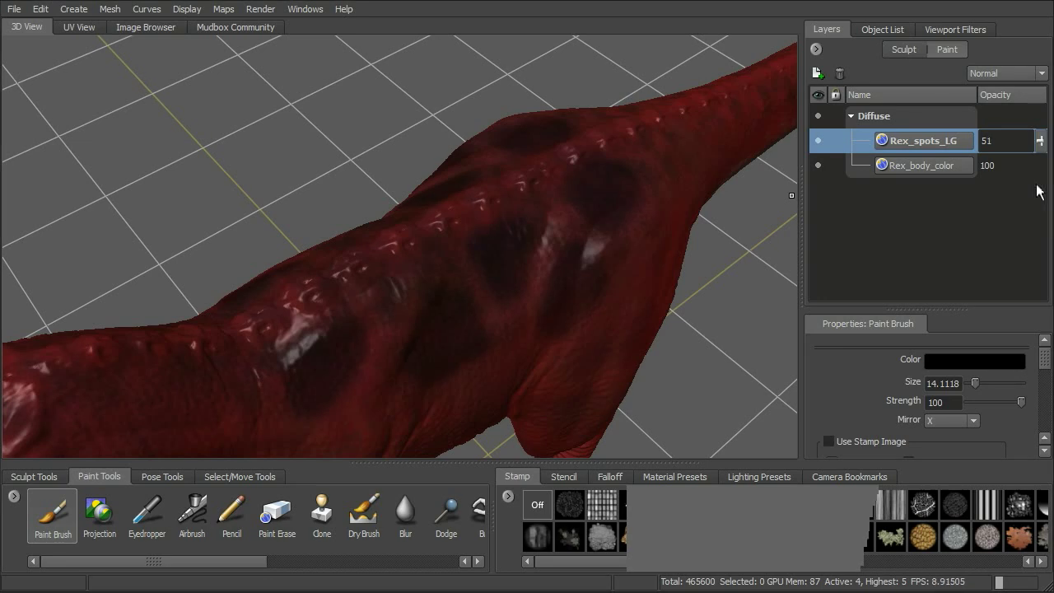
alt+drag(558, 172, 539, 187)
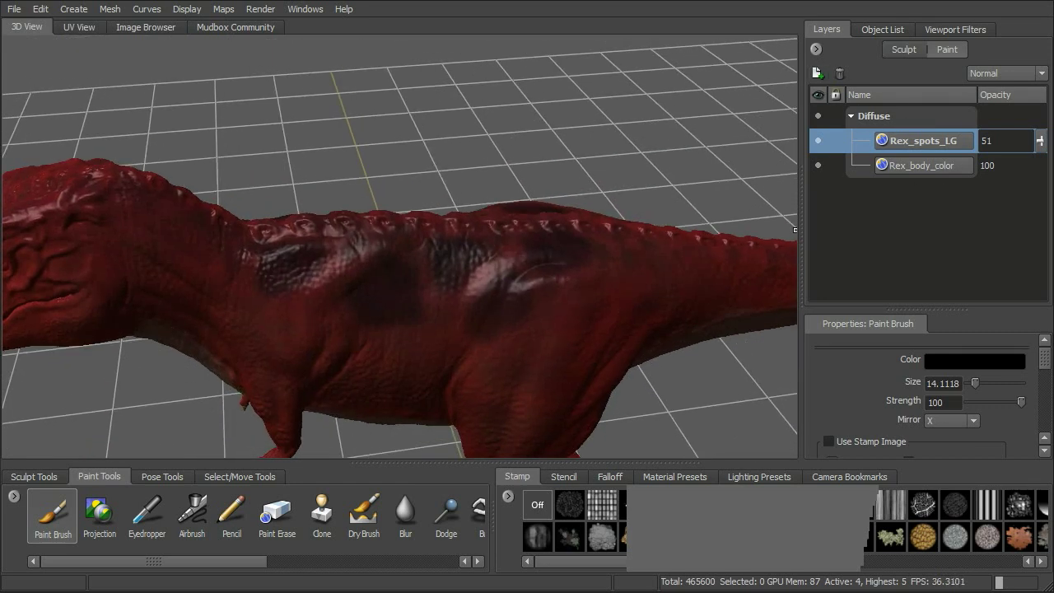
alt+drag(692, 227, 725, 168)
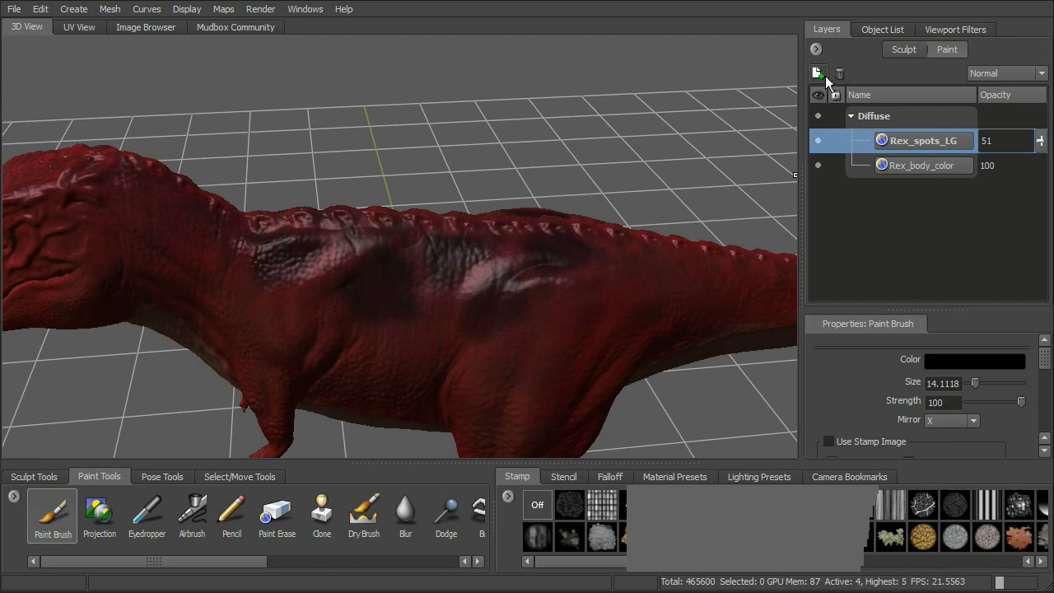
alt+drag(597, 218, 724, 203)
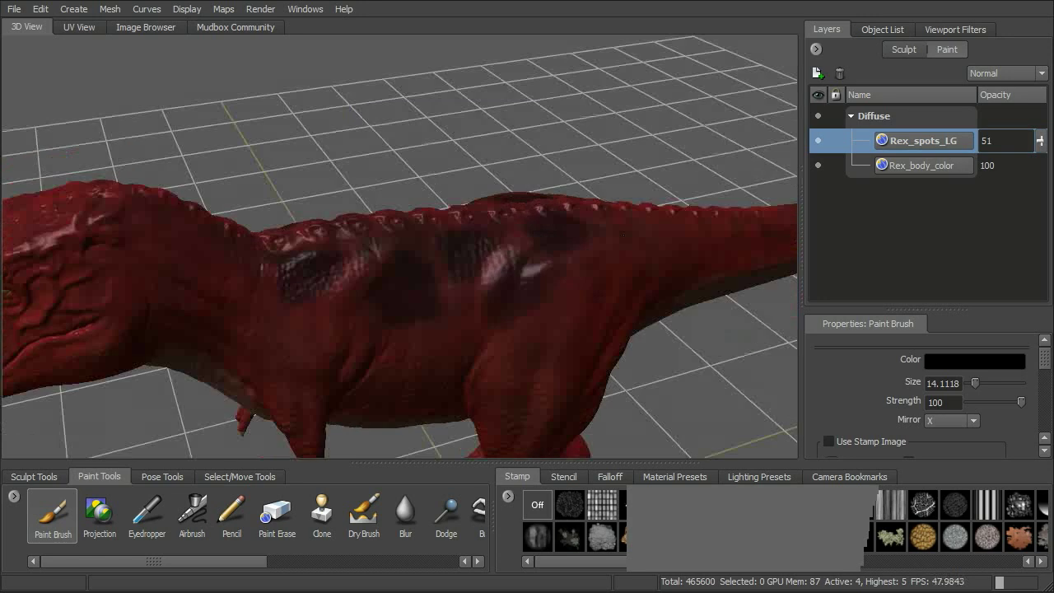
- Create a paint layer named Rex_bump at size 2048, saved as TIFF [8 bit, RGBA], in the Bump Map channel
click(817, 74)
mouse_move(524, 210)
mouse_down()
mouse_move(606, 196)
mouse_move(535, 224)
mouse_up()
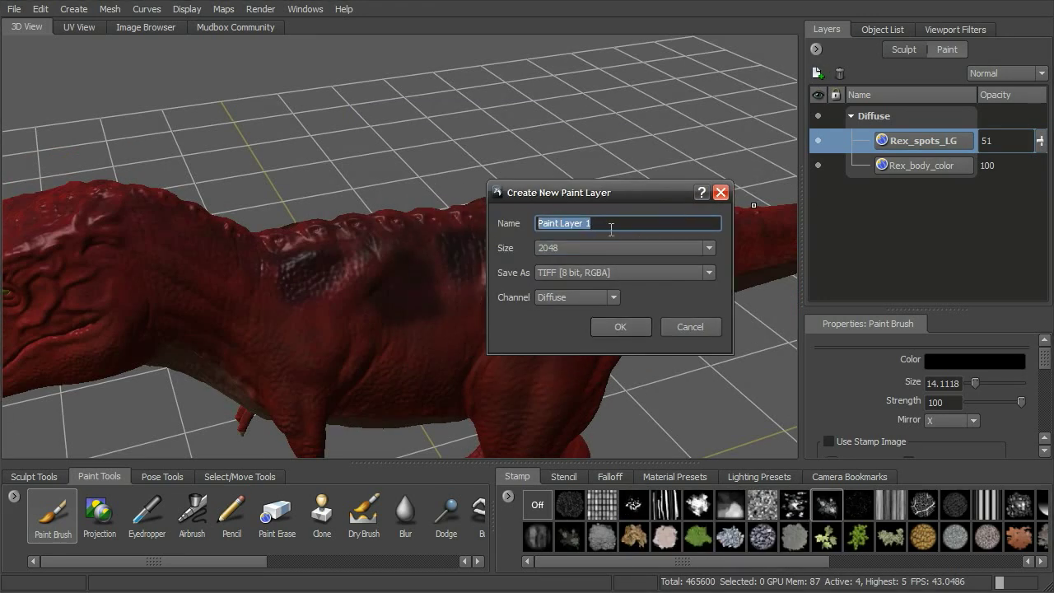
text(Rex_bump)
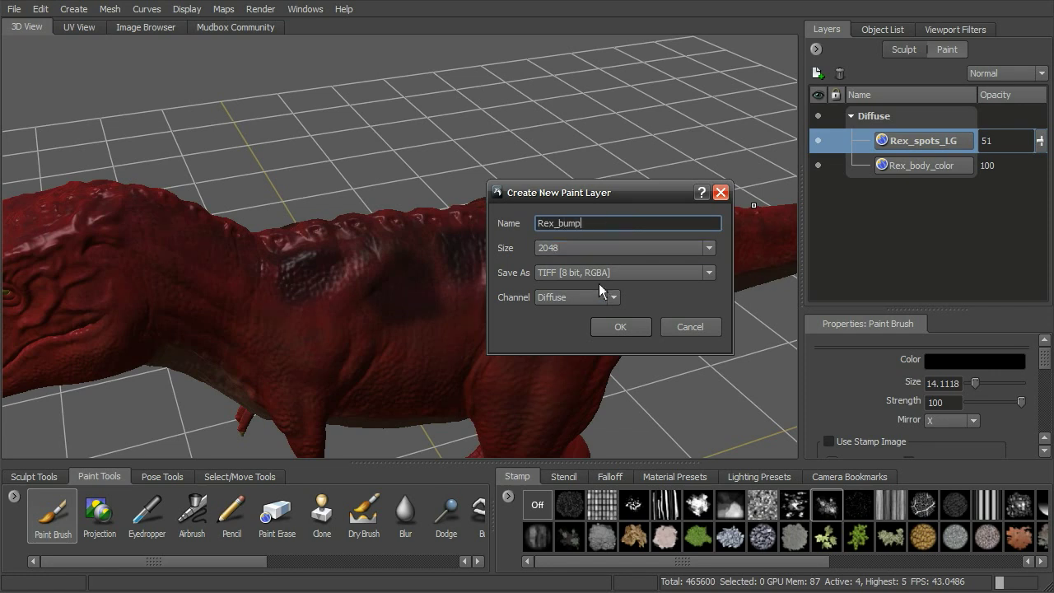
click(570, 298)
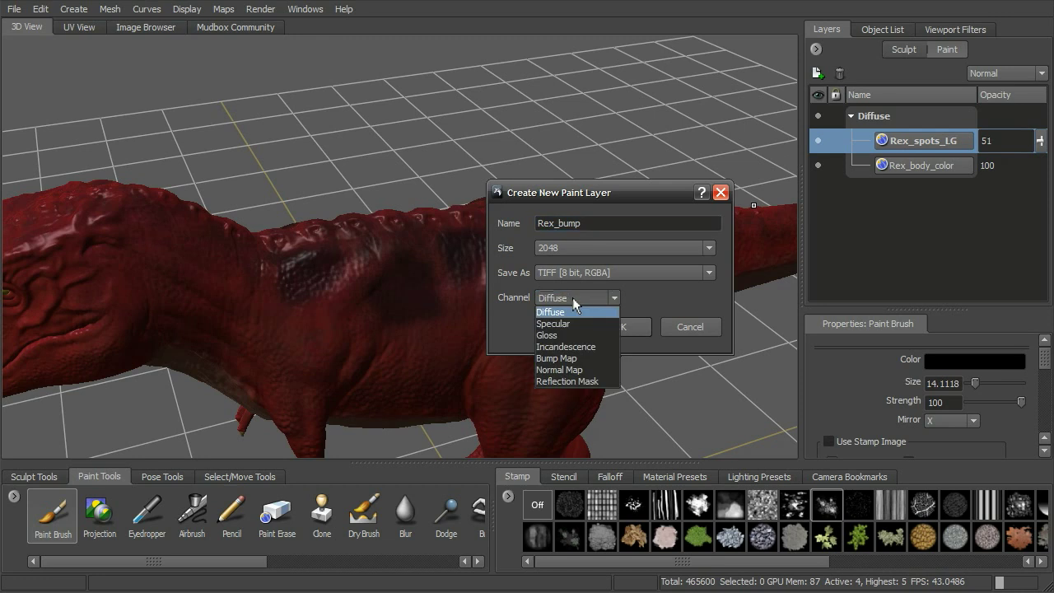
click(566, 355)
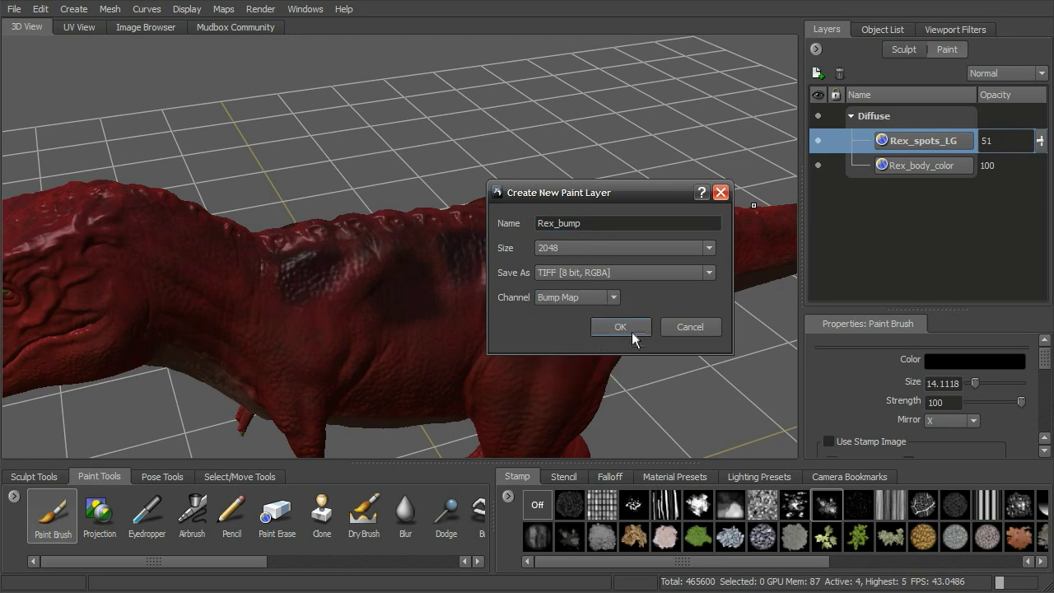
click(625, 329)
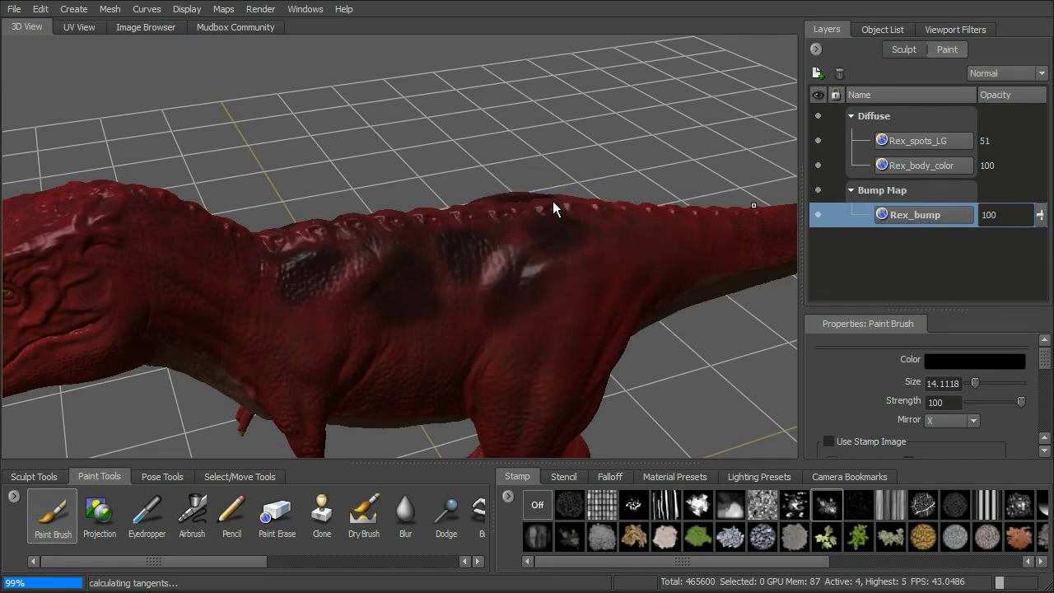
- Change the paint brush color to white and enable the white splatter stamp image
alt+drag(568, 234, 593, 234)
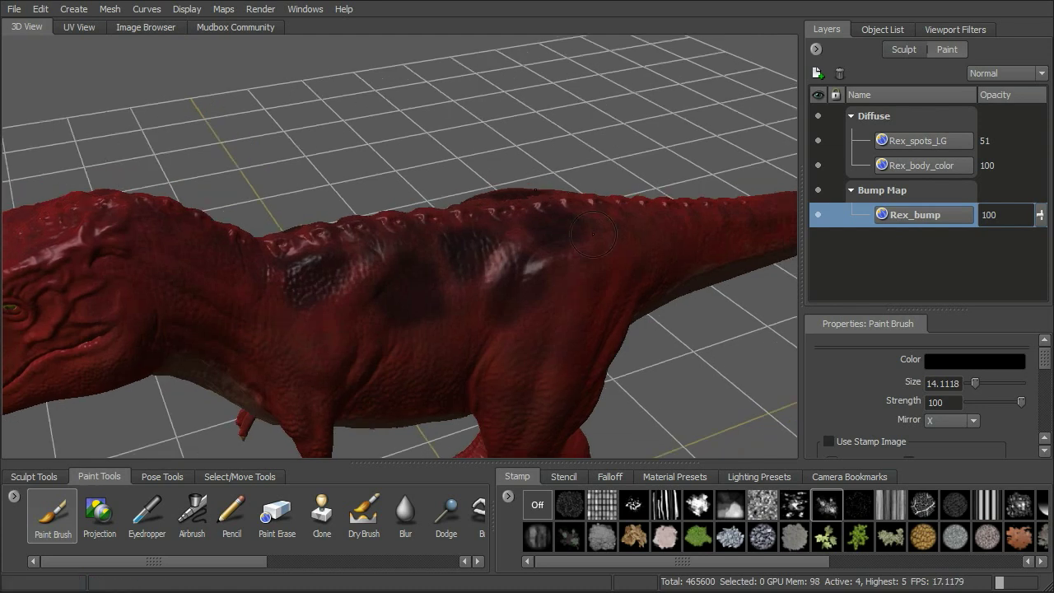
alt+drag(420, 85, 329, 66)
alt+right_drag(428, 243, 506, 251)
click(976, 361)
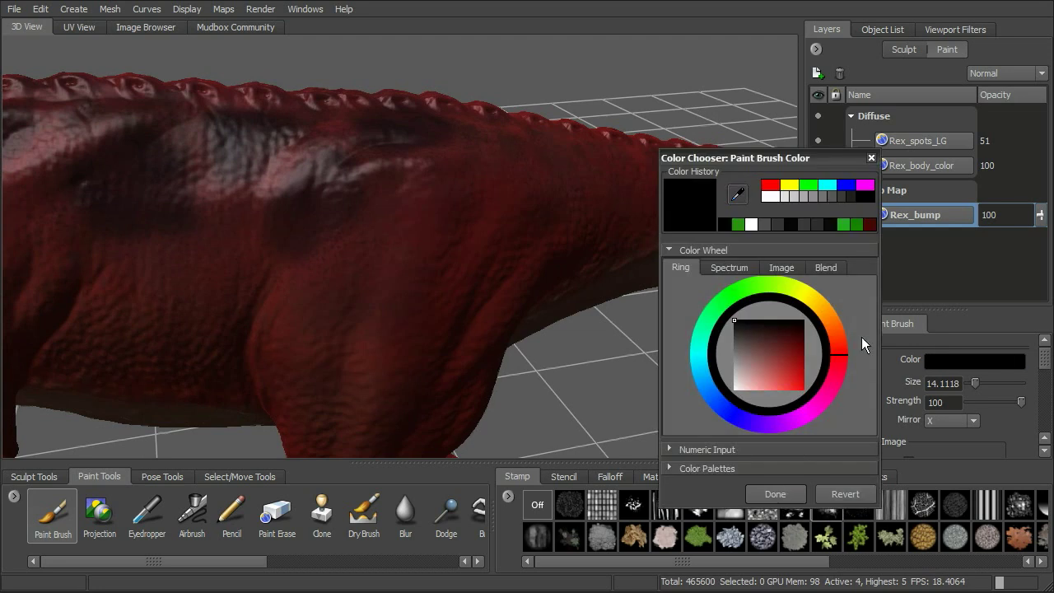
drag(740, 349, 726, 413)
click(775, 494)
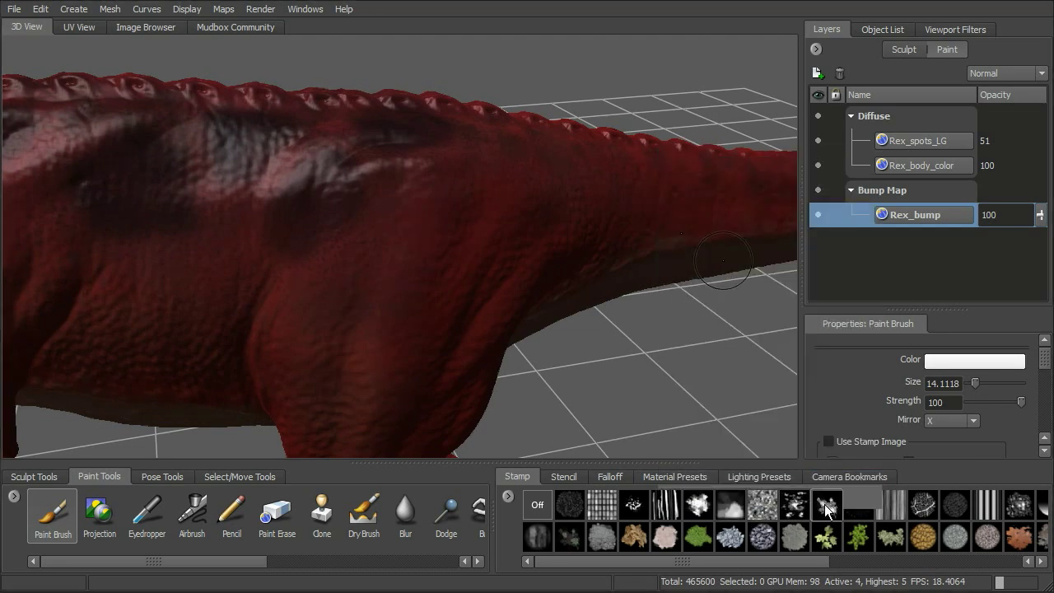
click(828, 504)
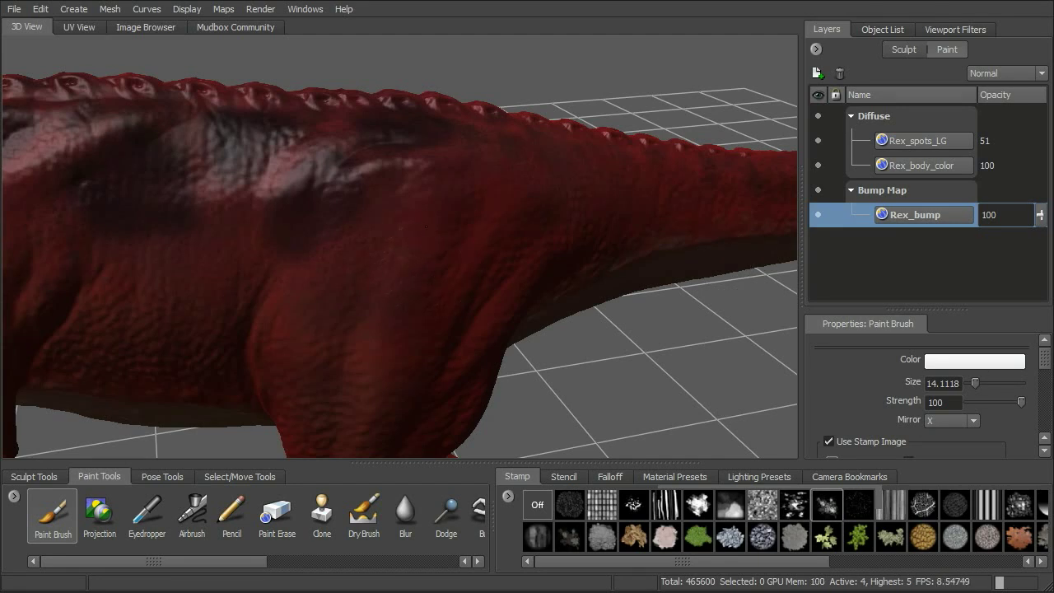
mouse_move(506, 172)
alt+mouse_down()
mouse_move(520, 166)
mouse_move(519, 153)
alt+mouse_up()
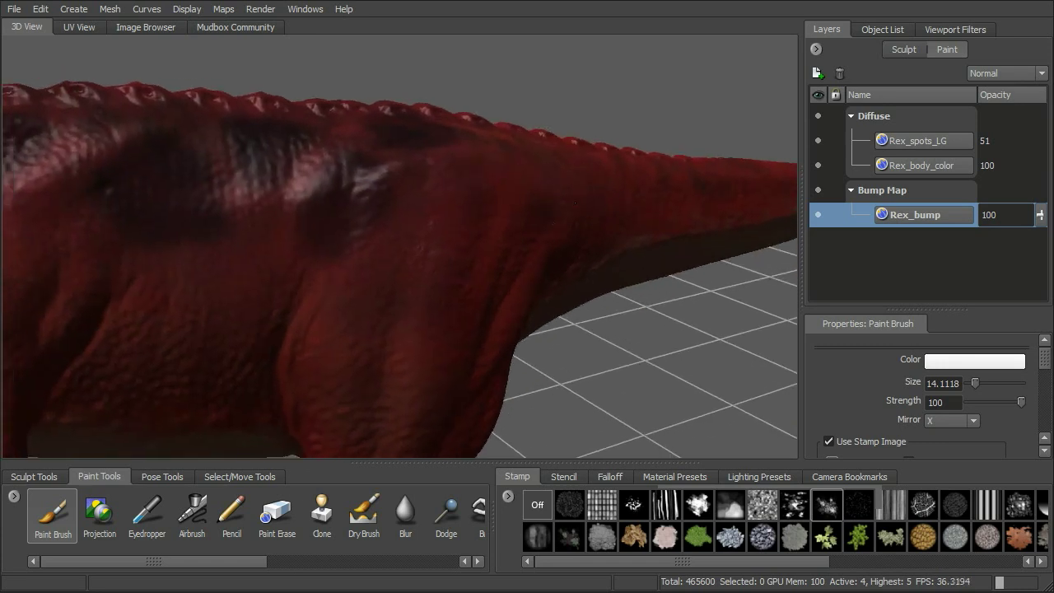
alt+middle_drag(518, 153, 577, 193)
alt+drag(575, 193, 569, 176)
alt+right_drag(538, 232, 494, 206)
alt+drag(519, 177, 541, 192)
alt+middle_drag(541, 192, 597, 192)
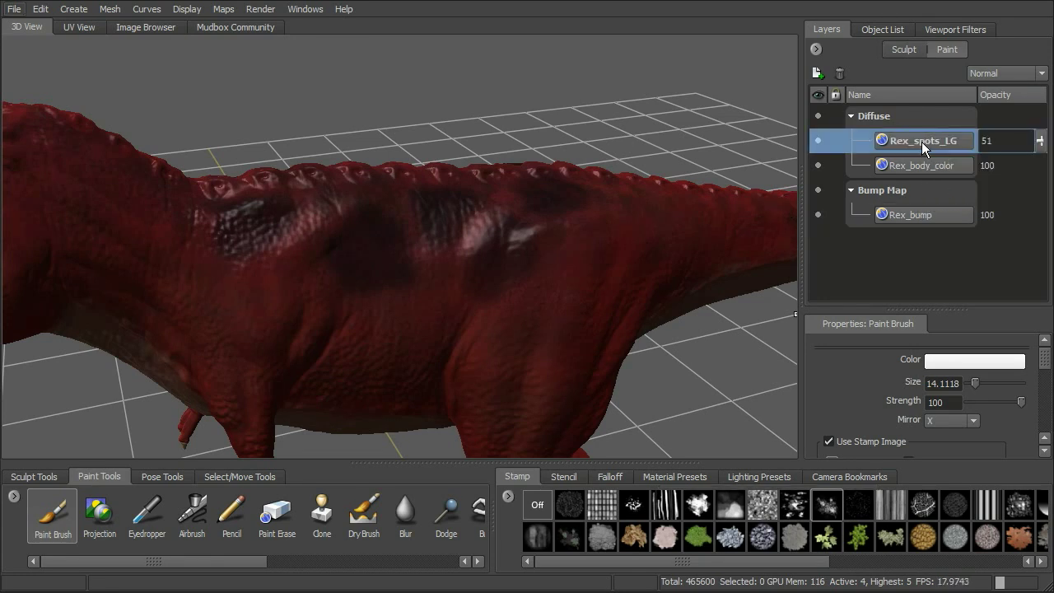
- Set the Rex_spots_LG layer's opacity to 100 and duplicate the layer
drag(1042, 145, 1045, 92)
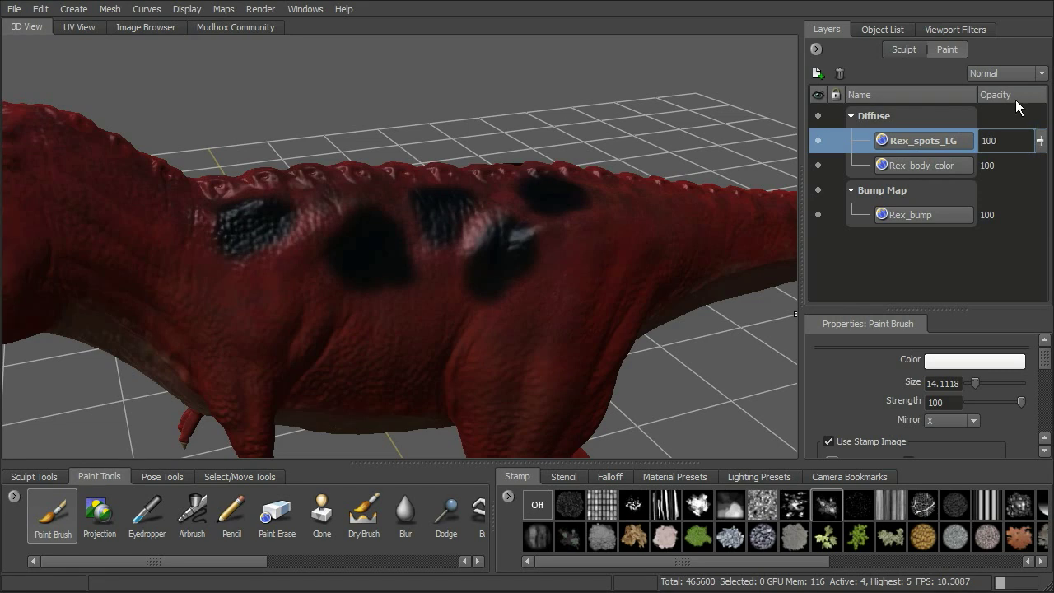
right_click(914, 149)
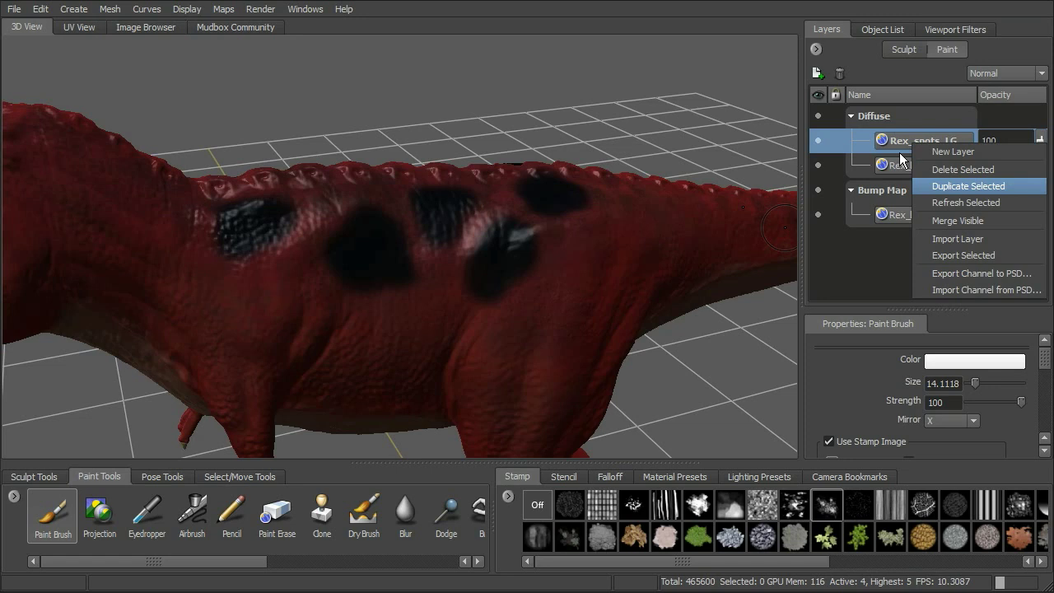
key(Return)
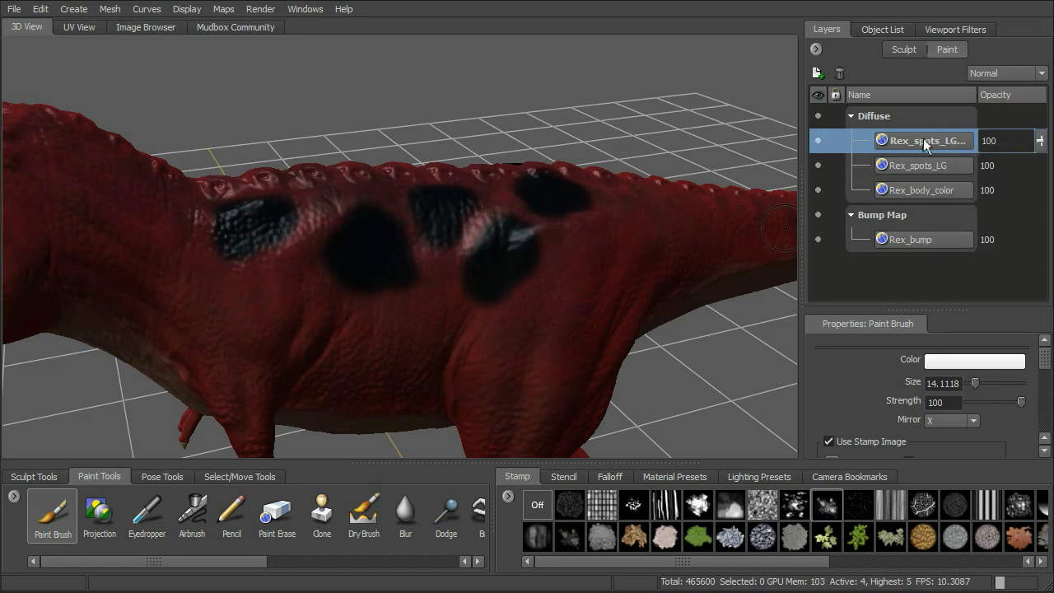
- Move the Rex_spots_LG copy into the Bump Map channel and delete the Rex_bump layer
drag(922, 144, 963, 236)
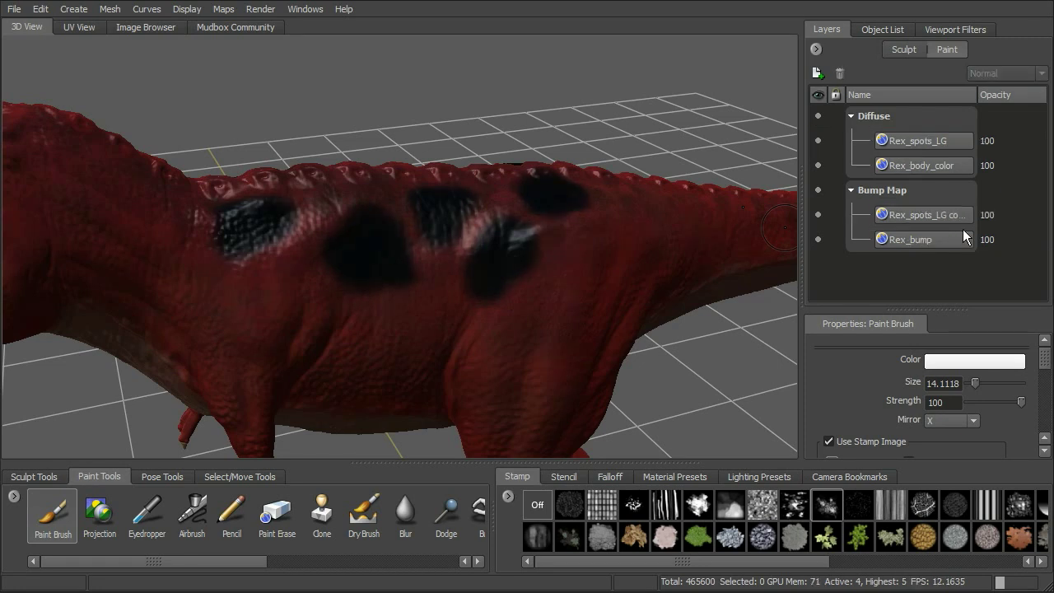
right_click(920, 240)
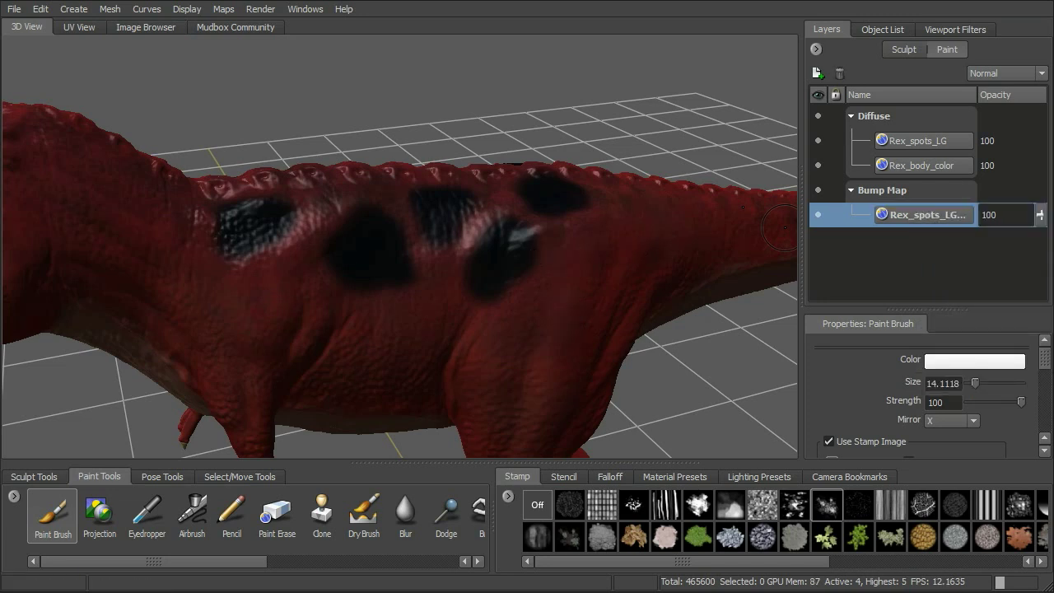
alt+drag(643, 255, 728, 247)
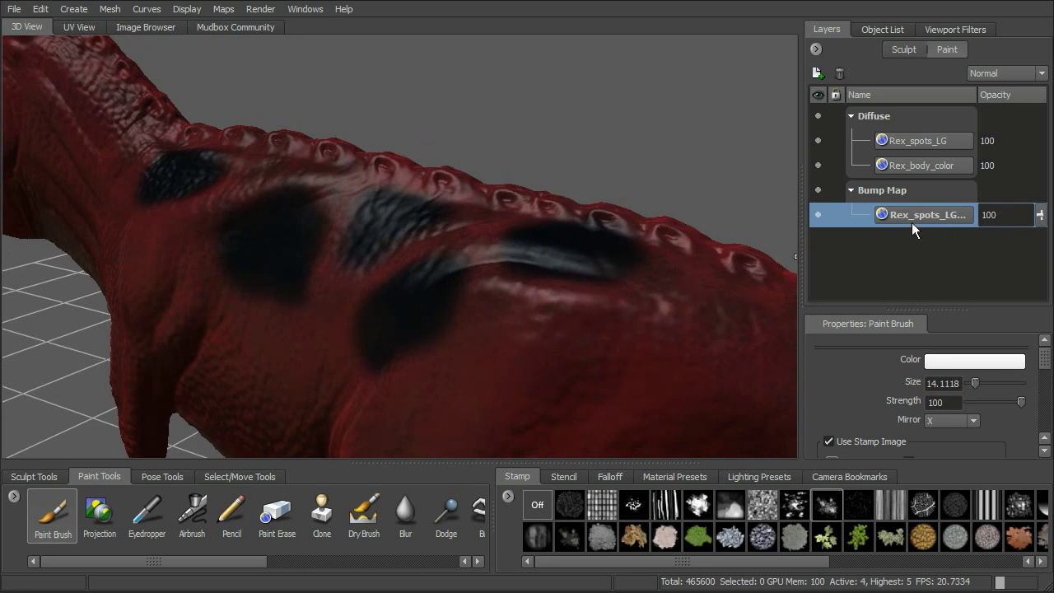
- Invert the spots on the Bump Map copy layer along the flank, using the Invert tool at size about 25.7
mouse_move(913, 229)
alt+drag(532, 275, 594, 217)
drag(247, 563, 416, 571)
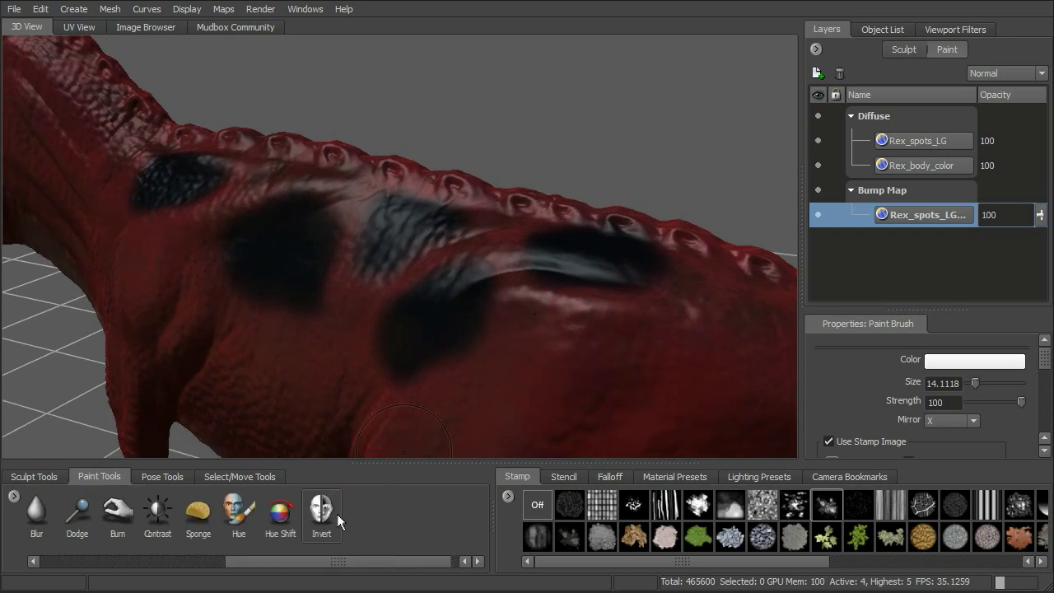
click(325, 514)
alt+drag(536, 248, 521, 239)
alt+middle_drag(521, 238, 547, 221)
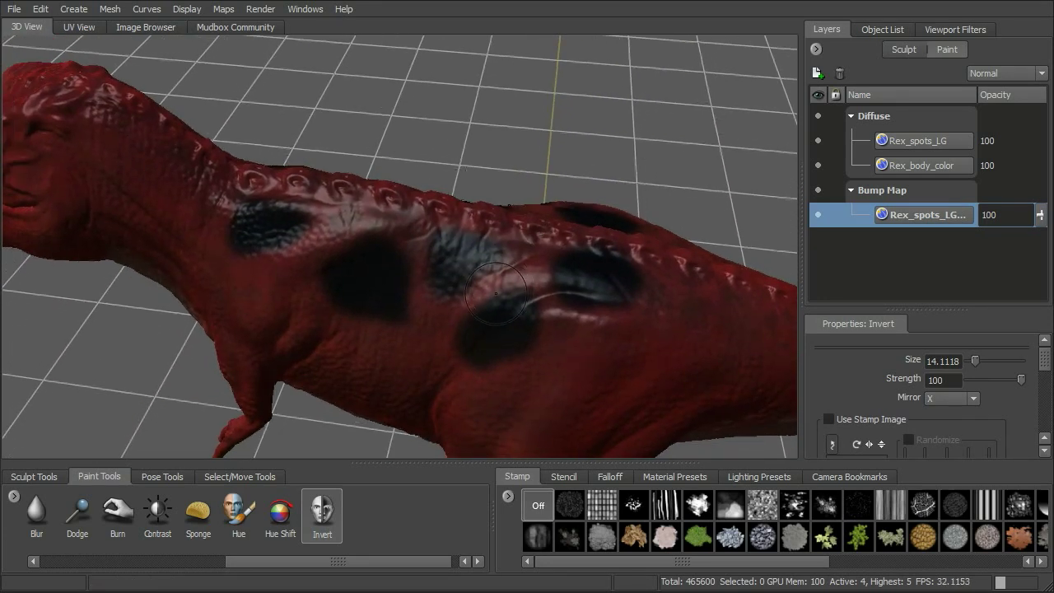
key(b)
drag(503, 288, 509, 298)
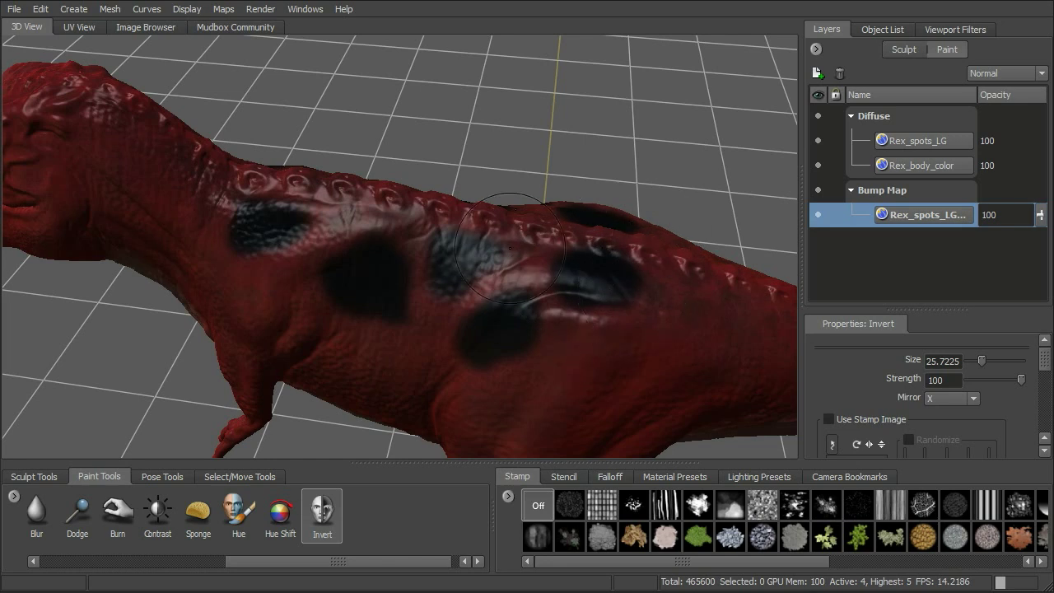
alt+drag(641, 301, 612, 306)
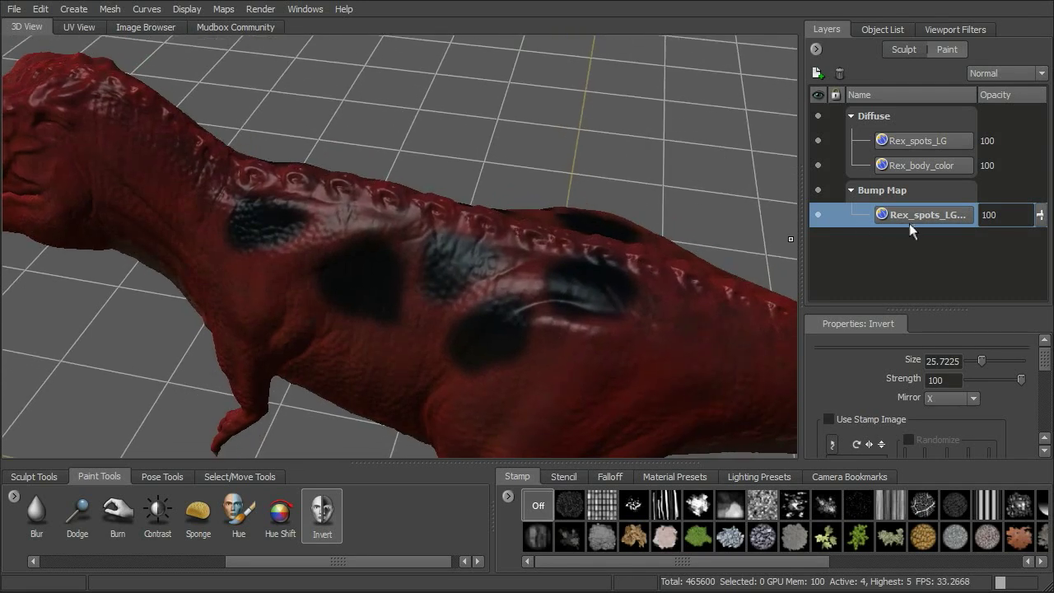
mouse_move(623, 309)
mouse_down()
mouse_move(544, 308)
mouse_move(528, 330)
mouse_up()
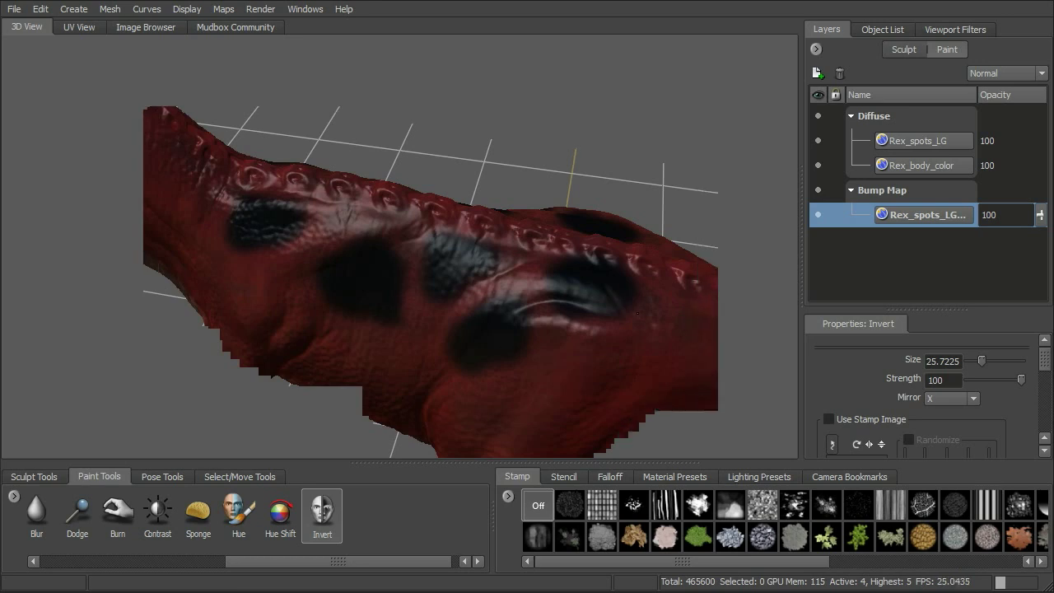
alt+drag(717, 128, 721, 153)
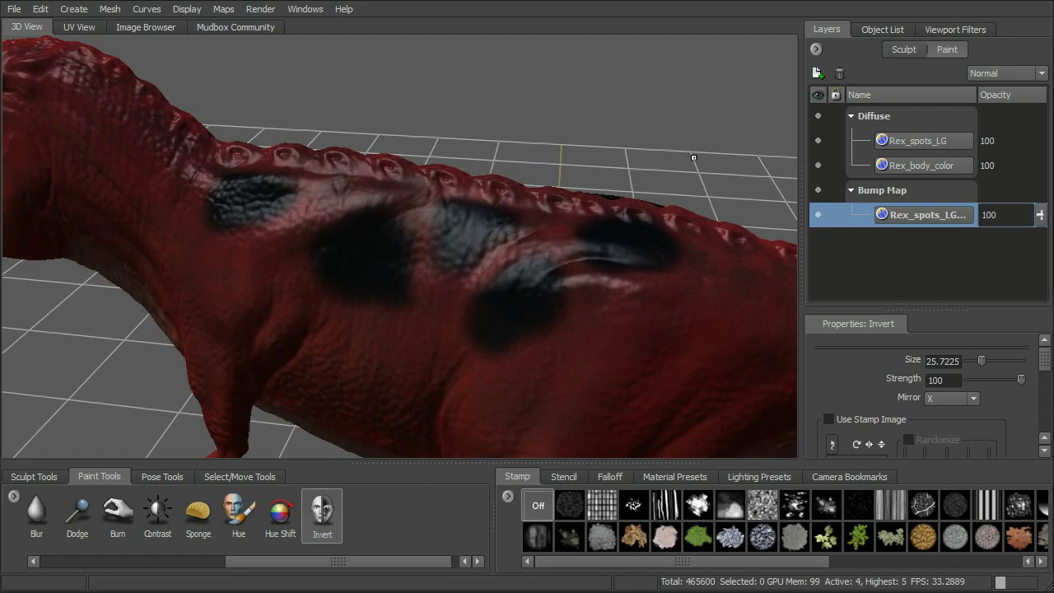
- Set the diffuse Rex_spots_LG layer's opacity to 52 and compare the flank with the bump layer hidden and shown
click(932, 141)
drag(1040, 141, 1038, 190)
alt+drag(685, 184, 719, 190)
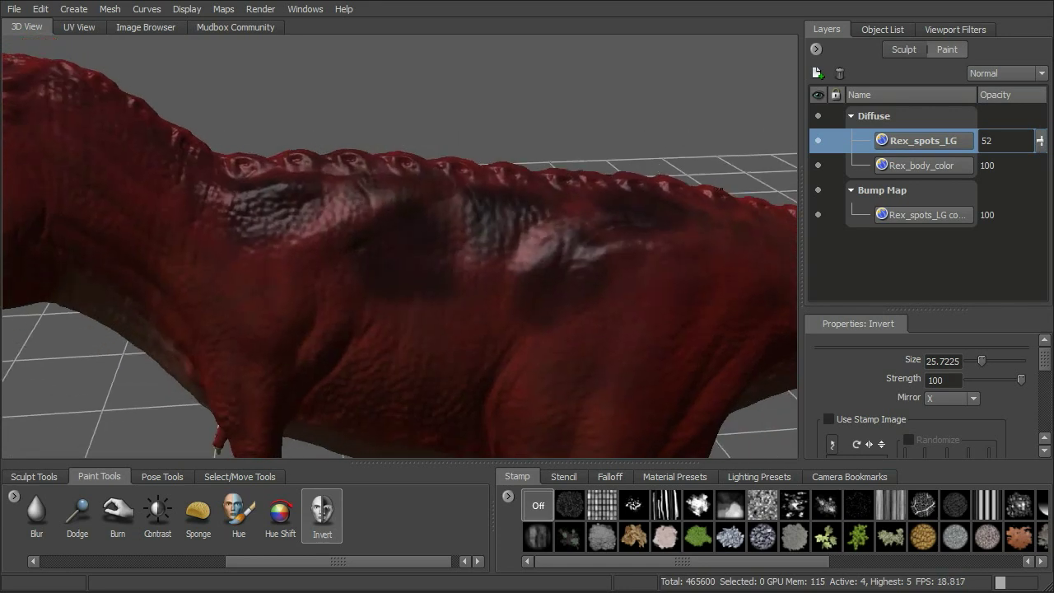
click(818, 214)
click(818, 214)
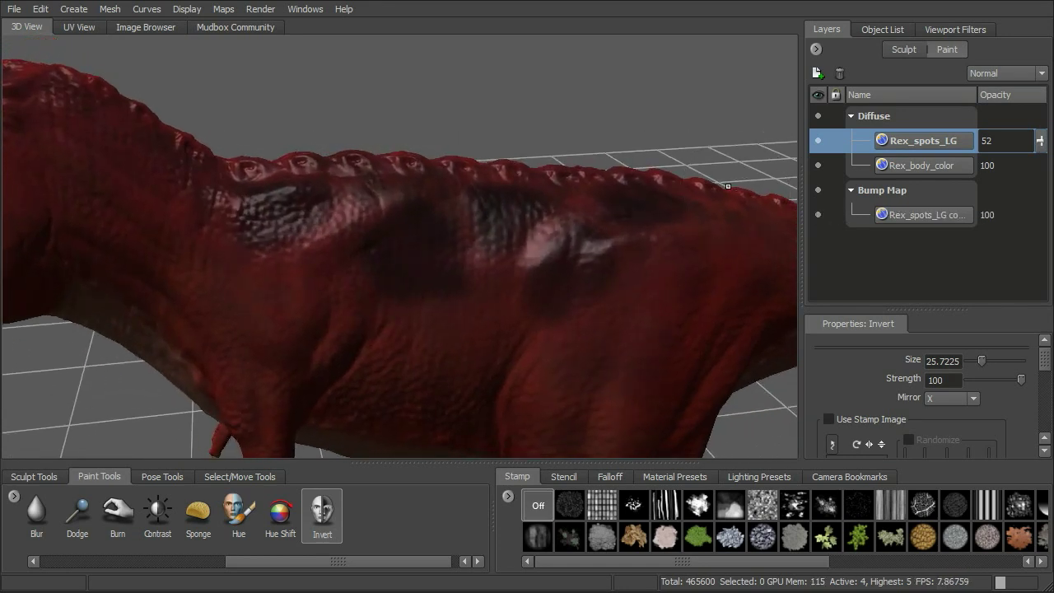
alt+drag(608, 137, 663, 133)
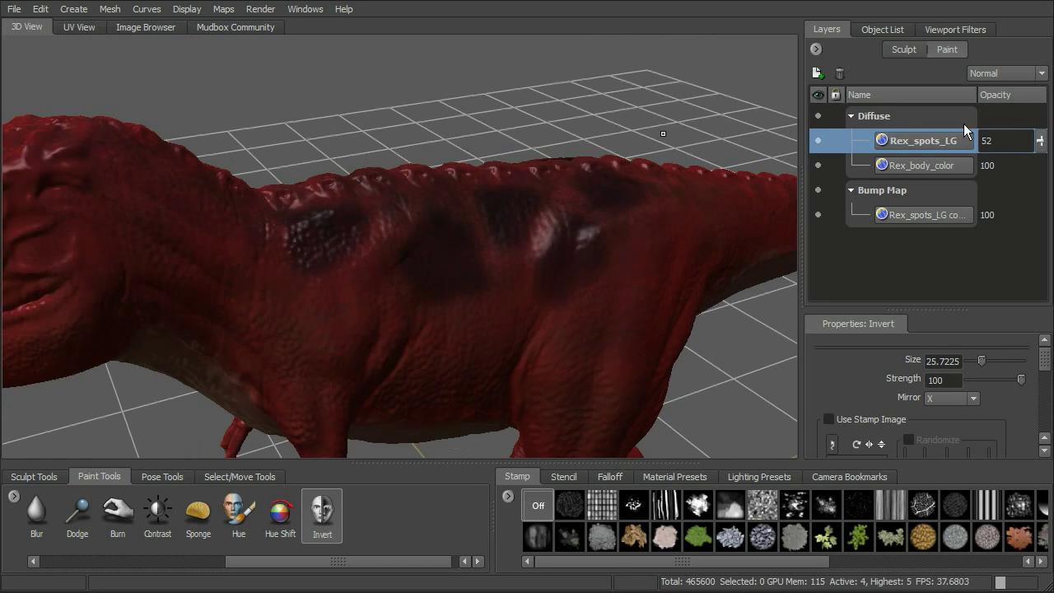
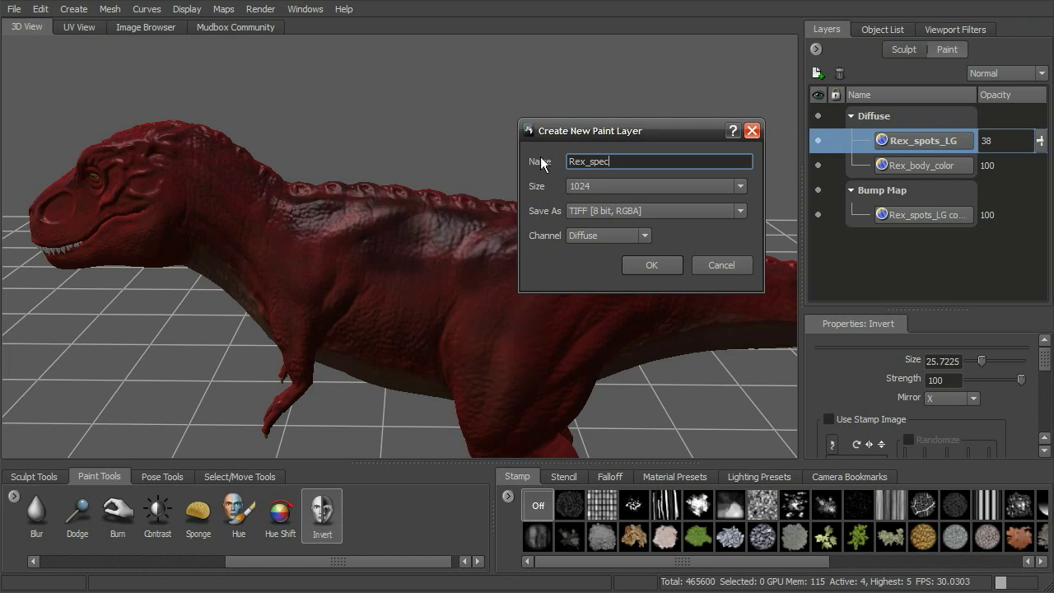
- Create a paint layer named Rex_spec at size 1024, saved as TIFF [8 bit, RGBA], in the Specular channel
click(634, 237)
click(608, 262)
click(658, 269)
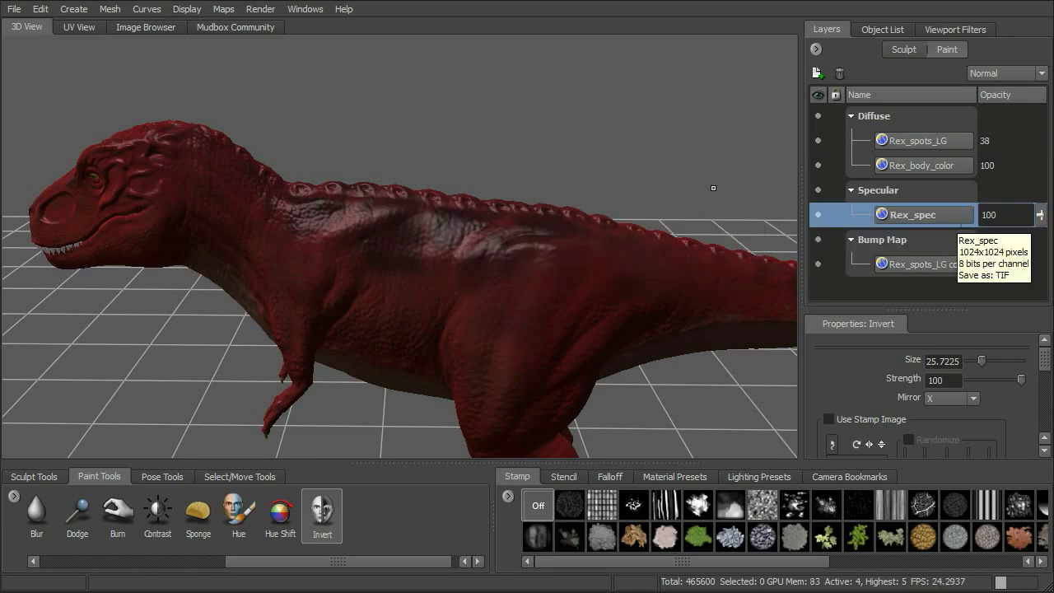
- Set up the Paint Brush for the Rex_spec layer with a splatter stamp and a near-black colour
alt+drag(377, 176, 172, 439)
drag(293, 562, 106, 562)
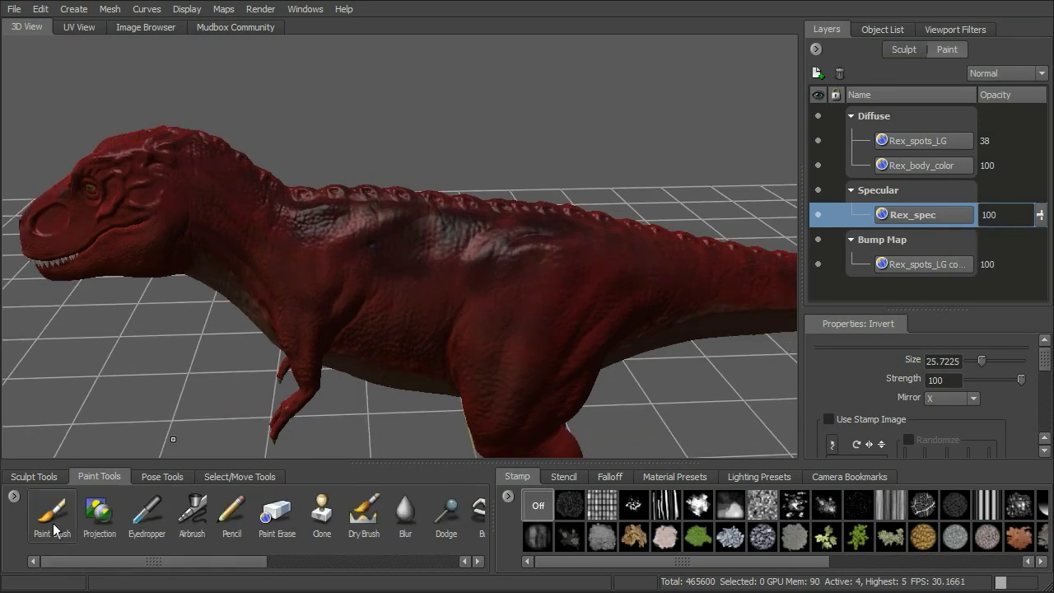
click(53, 515)
drag(1041, 367, 1041, 373)
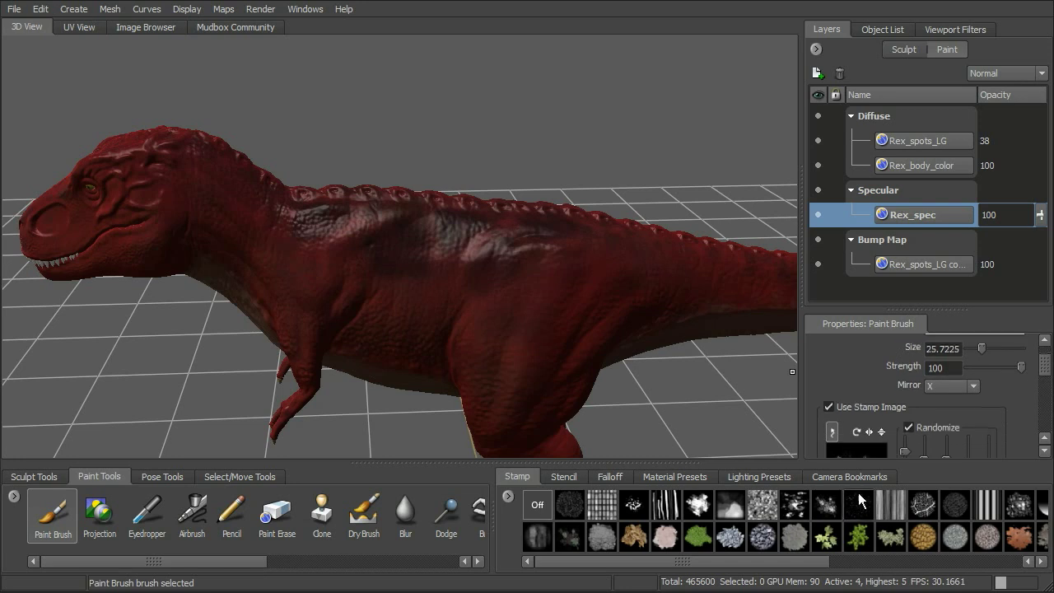
click(803, 509)
scroll(1011, 368, up, 1)
click(1011, 362)
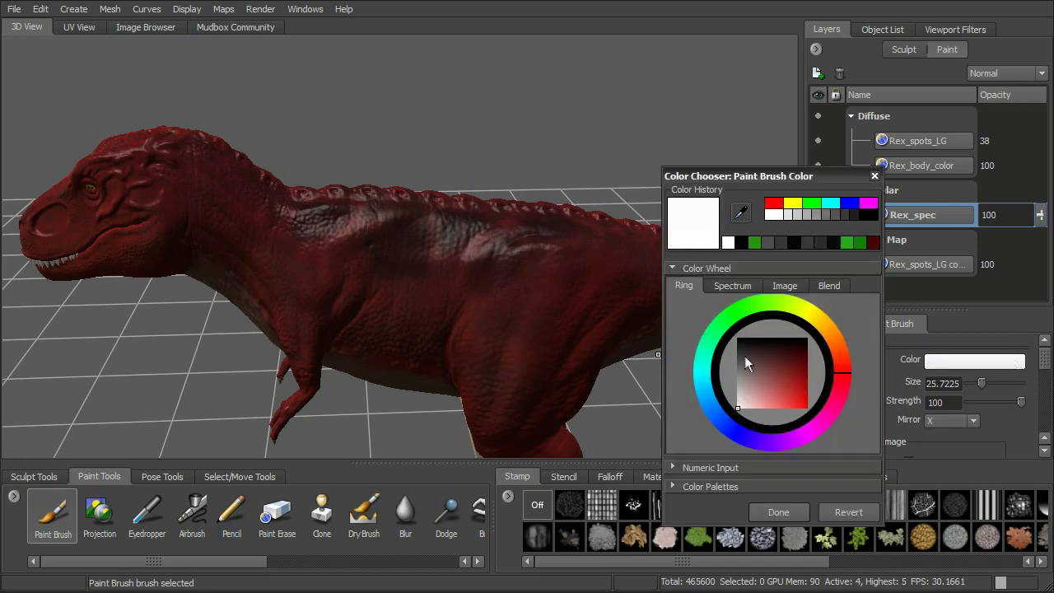
click(726, 339)
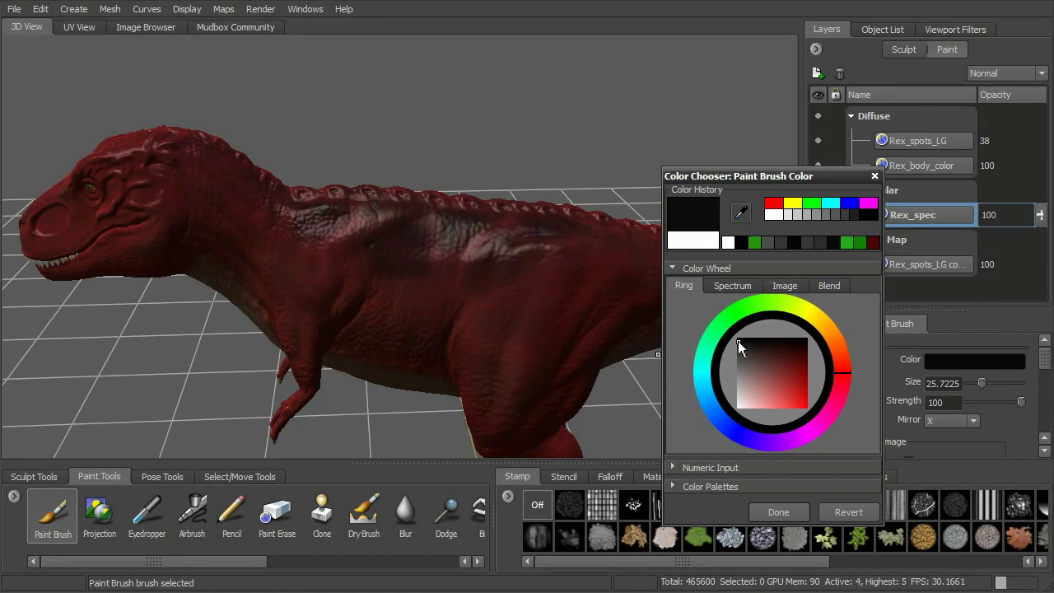
click(768, 509)
- Set the brush's stamp spacing distance to 43 and paint over the shiny spots on the shoulder and upper flank
alt+drag(742, 317, 744, 337)
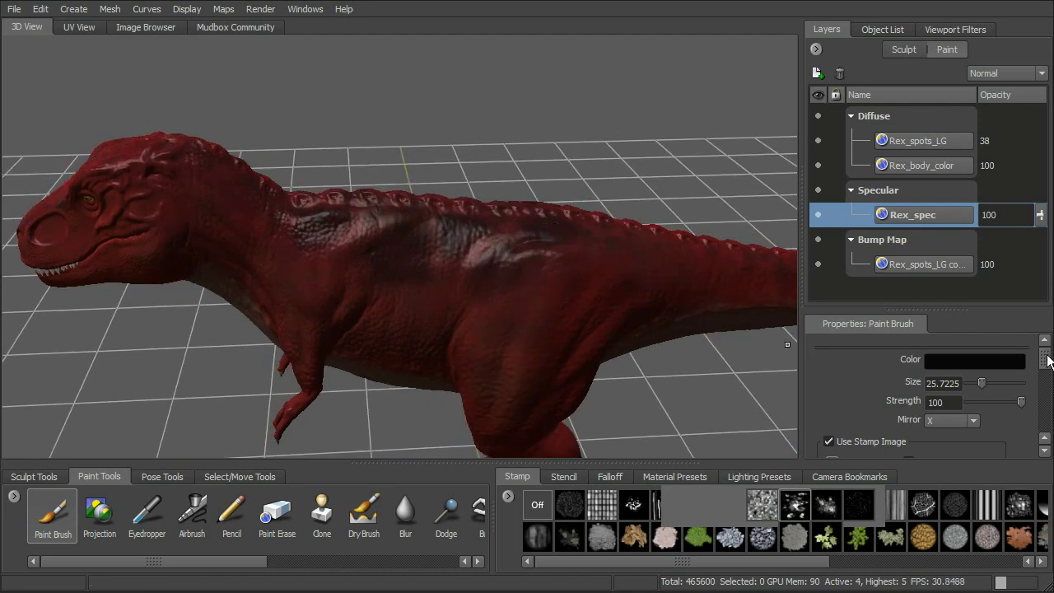
scroll(983, 416, down, 6)
drag(944, 412, 953, 410)
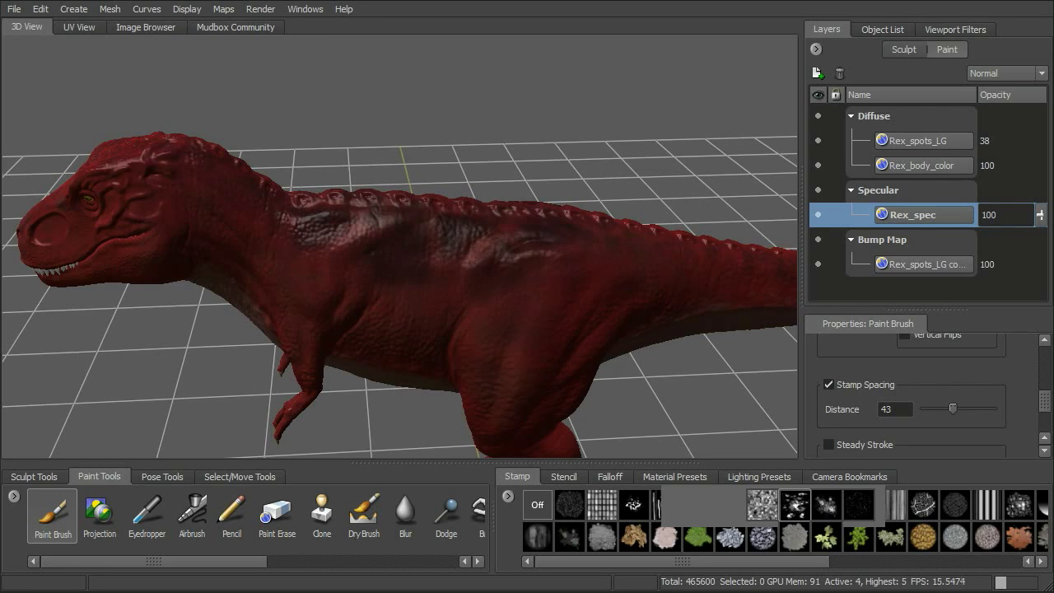
drag(377, 223, 333, 233)
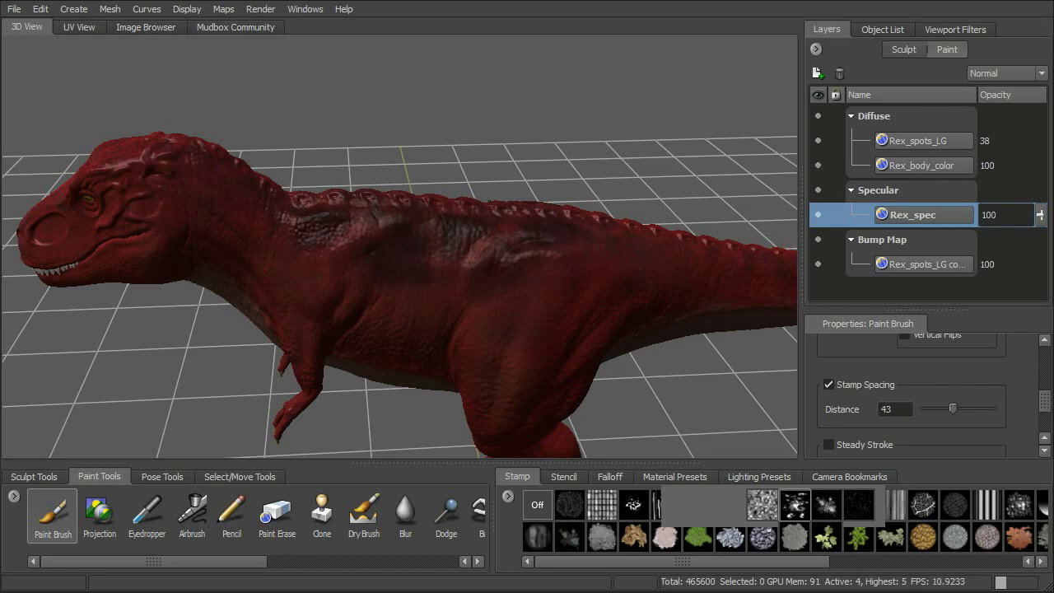
- Paint near-black specular over the T-rex's cheek and the side of its head on the Rex_spec layer
alt+drag(425, 105, 457, 170)
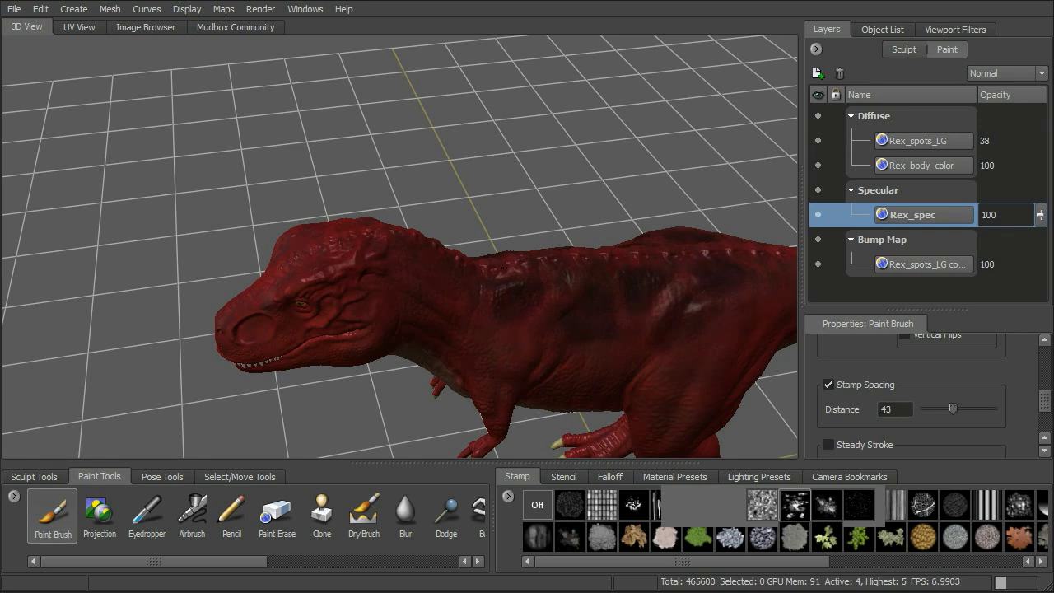
alt+drag(480, 208, 505, 132)
alt+right_drag(506, 132, 626, 214)
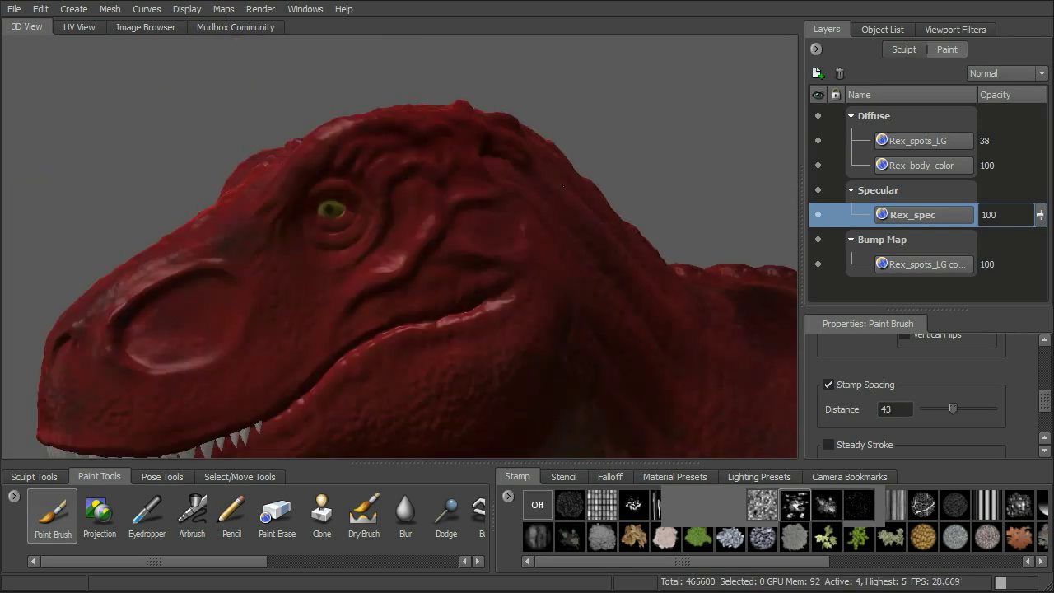
alt+middle_drag(340, 235, 349, 250)
drag(483, 287, 424, 283)
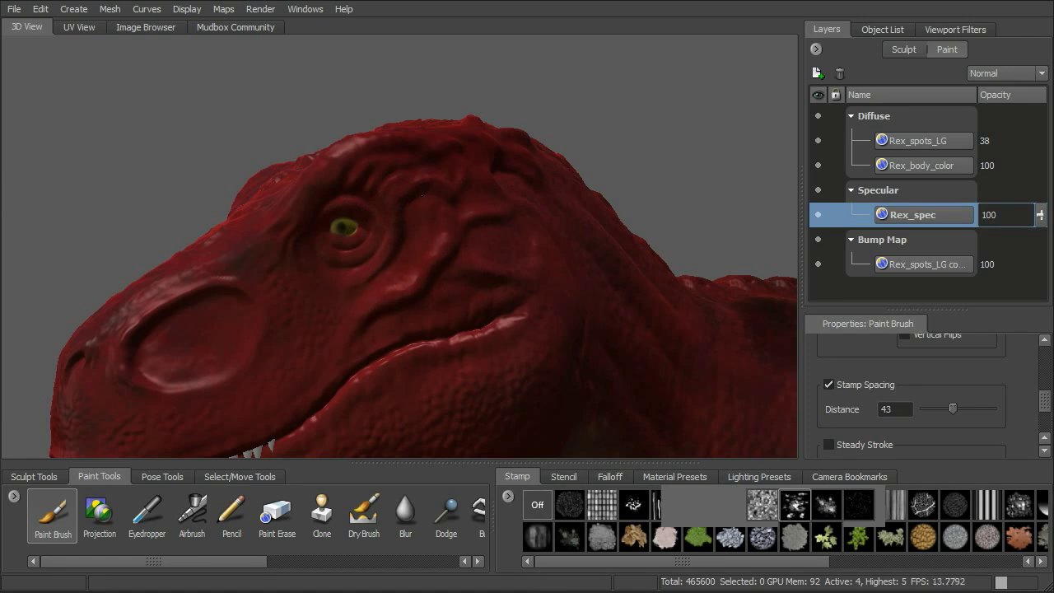
alt+drag(680, 195, 502, 383)
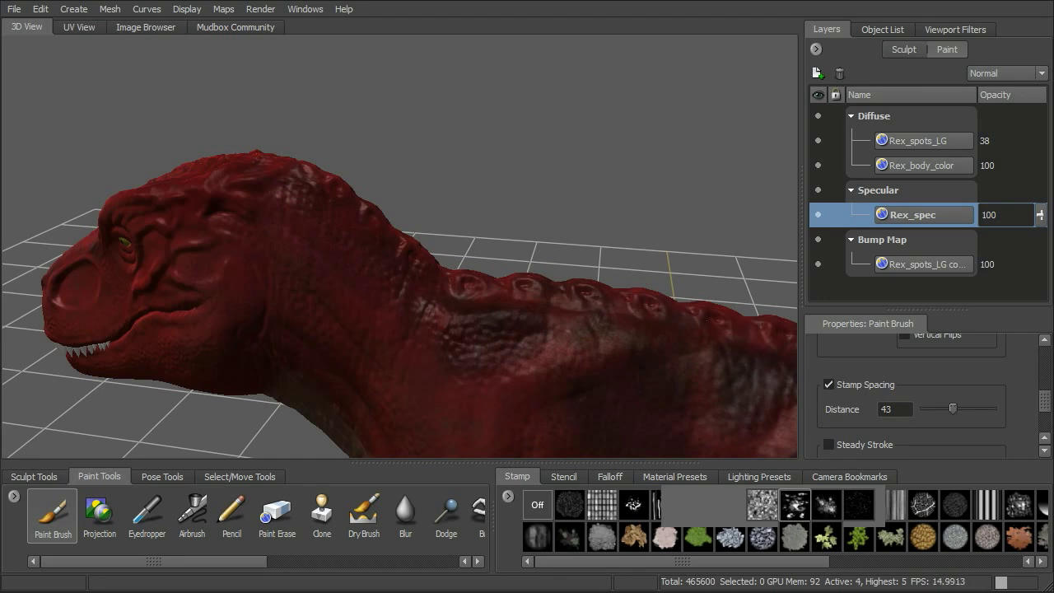
alt+drag(677, 348, 623, 261)
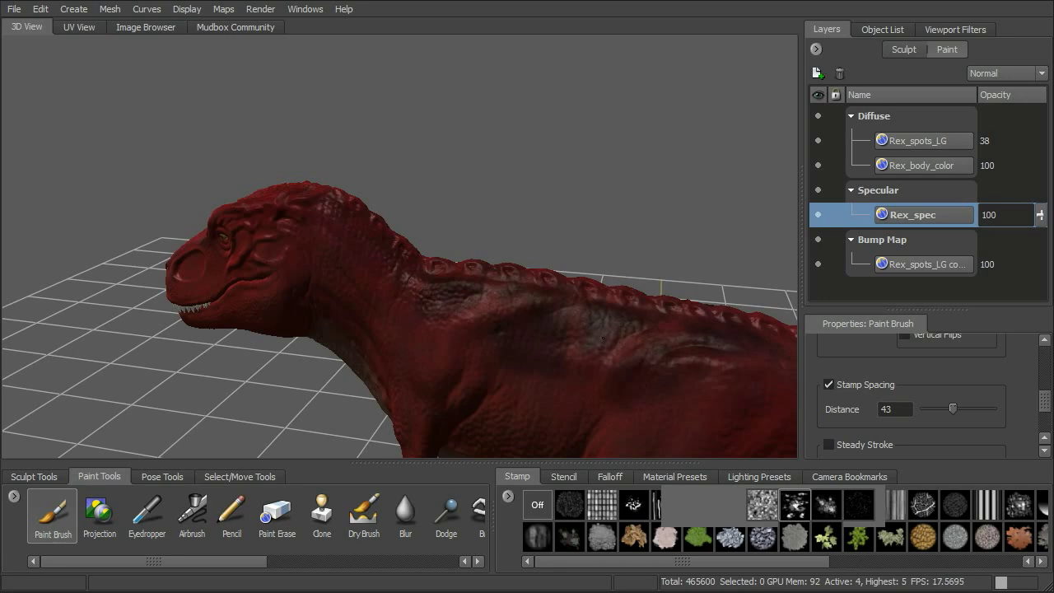
- Reduce the brush size to about 9.9, set its colour to dark grey and paint specular around the eye
alt+drag(622, 236, 686, 150)
alt+right_drag(686, 151, 617, 154)
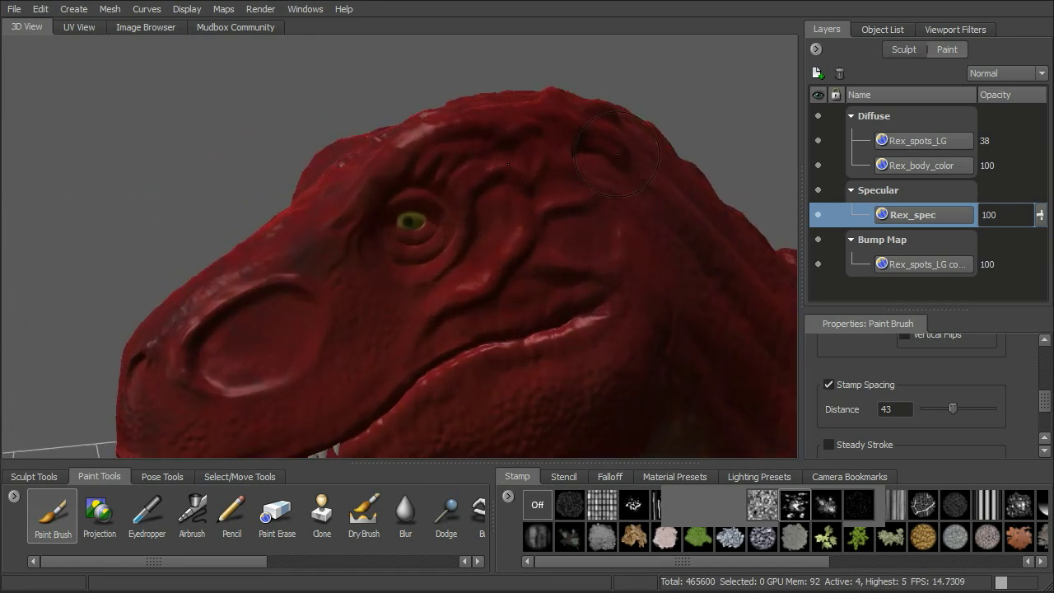
drag(1042, 403, 1044, 355)
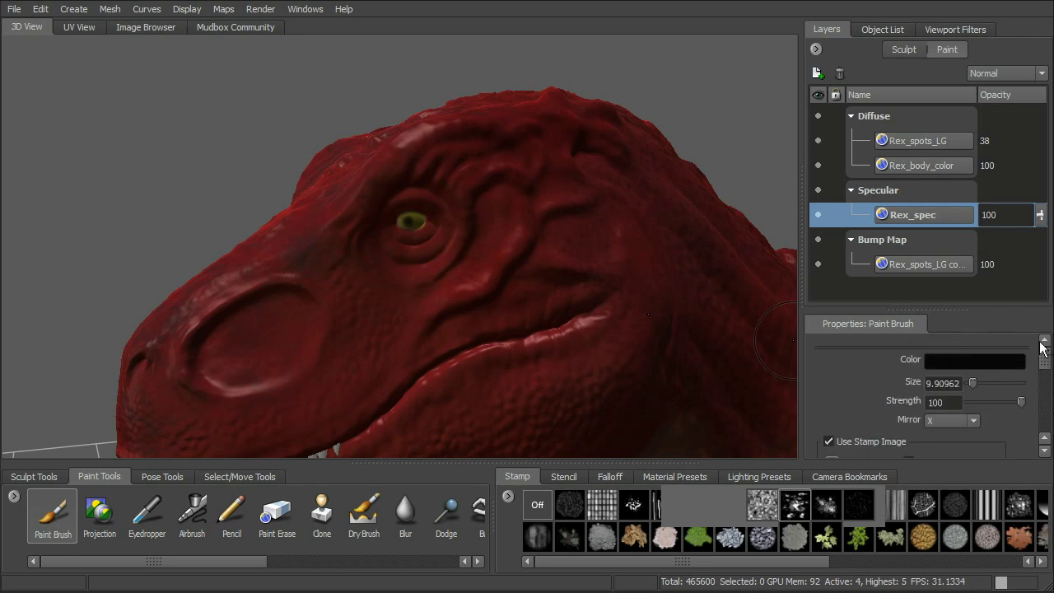
click(1014, 360)
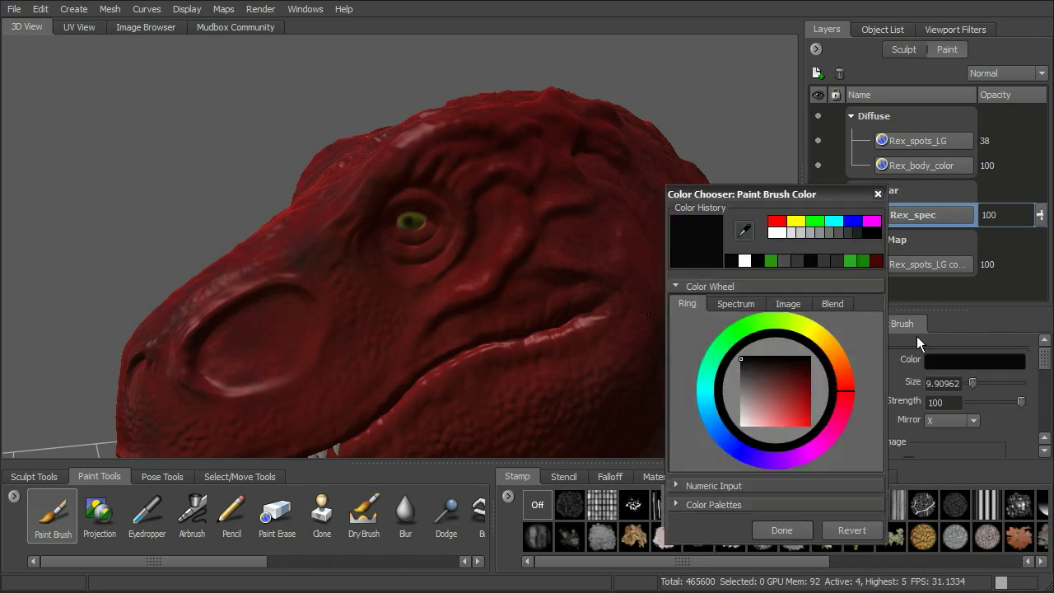
click(738, 366)
click(781, 531)
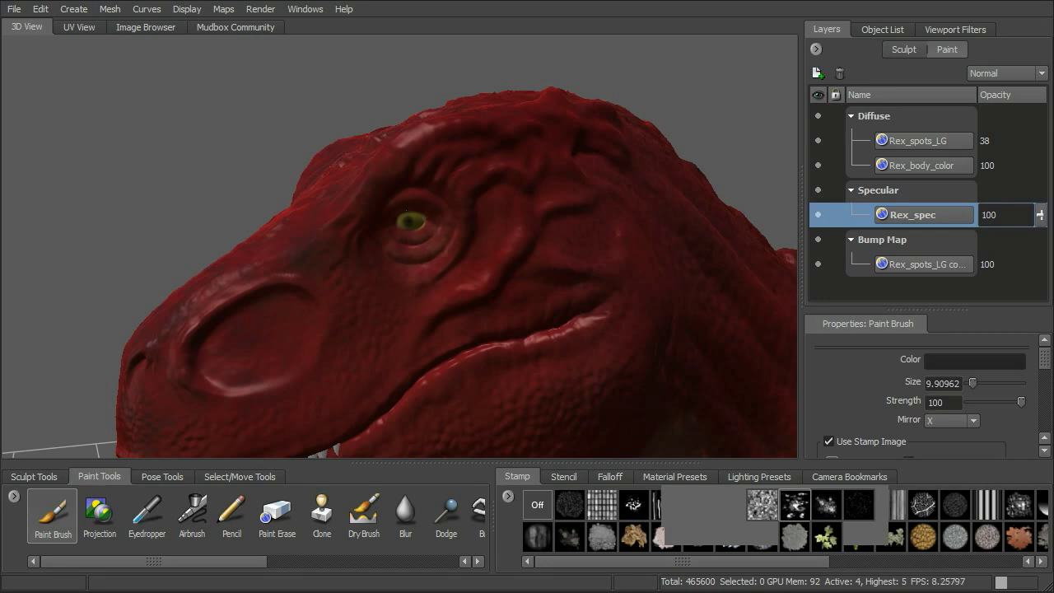
- Set the brush colour back to near-black and paint down the specular highlights along the top of the snout and brow
mouse_move(426, 266)
alt+mouse_down()
mouse_move(533, 194)
mouse_move(648, 186)
mouse_move(721, 197)
alt+mouse_up()
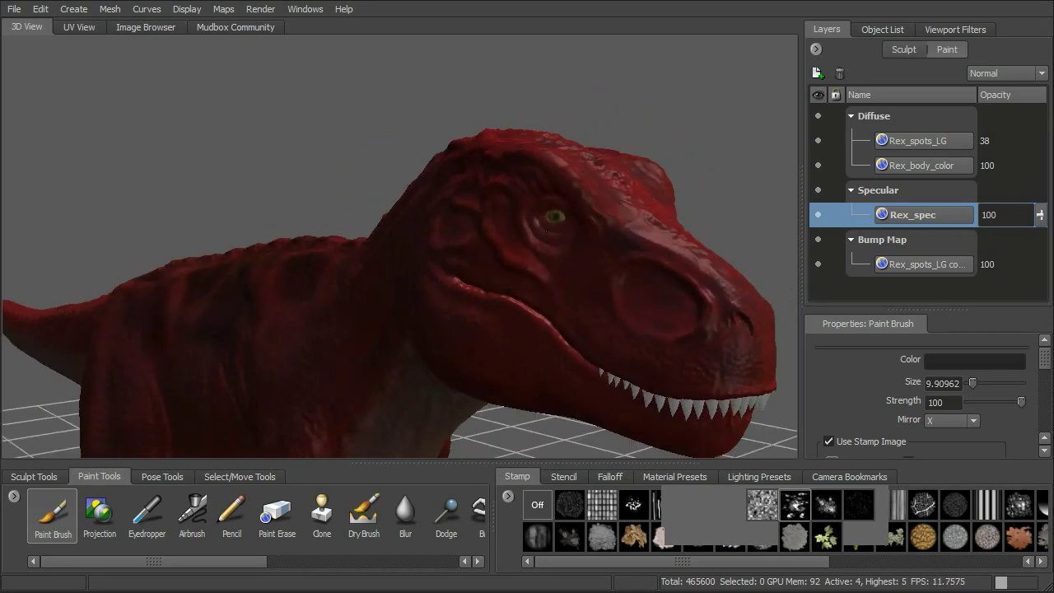
alt+drag(562, 220, 486, 232)
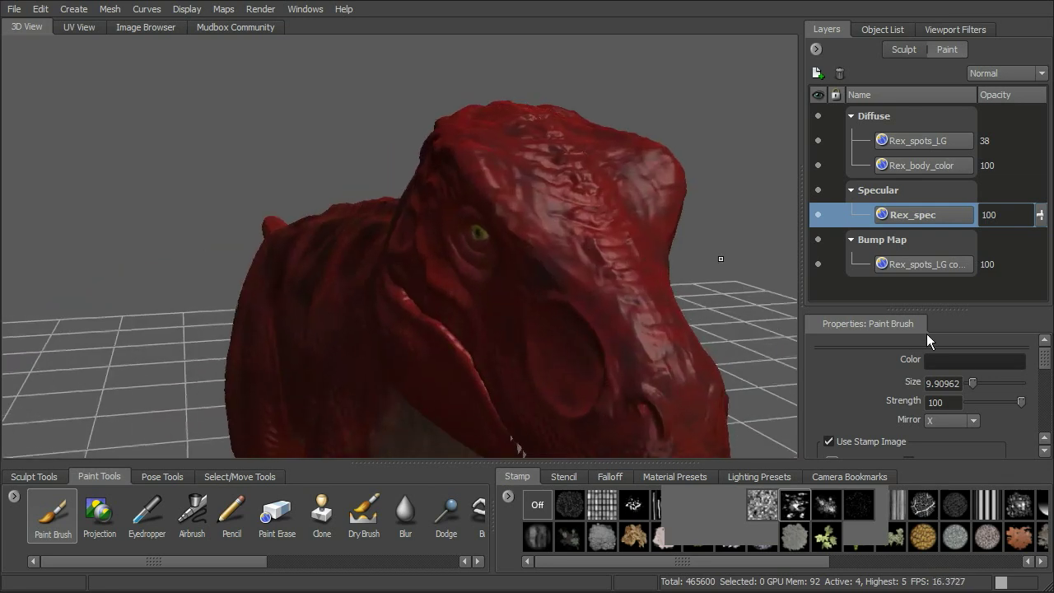
click(963, 363)
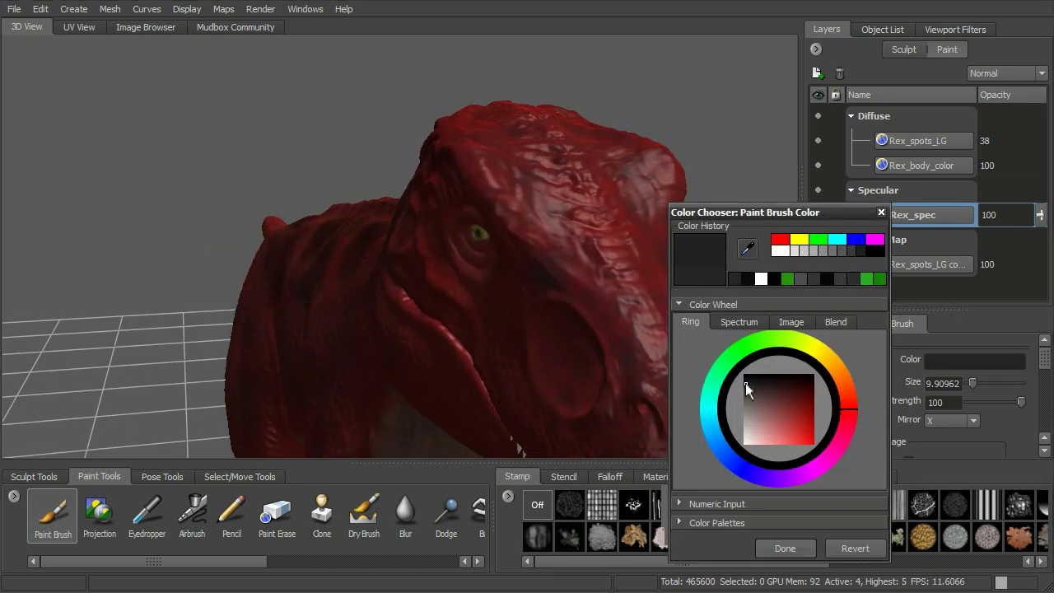
click(745, 382)
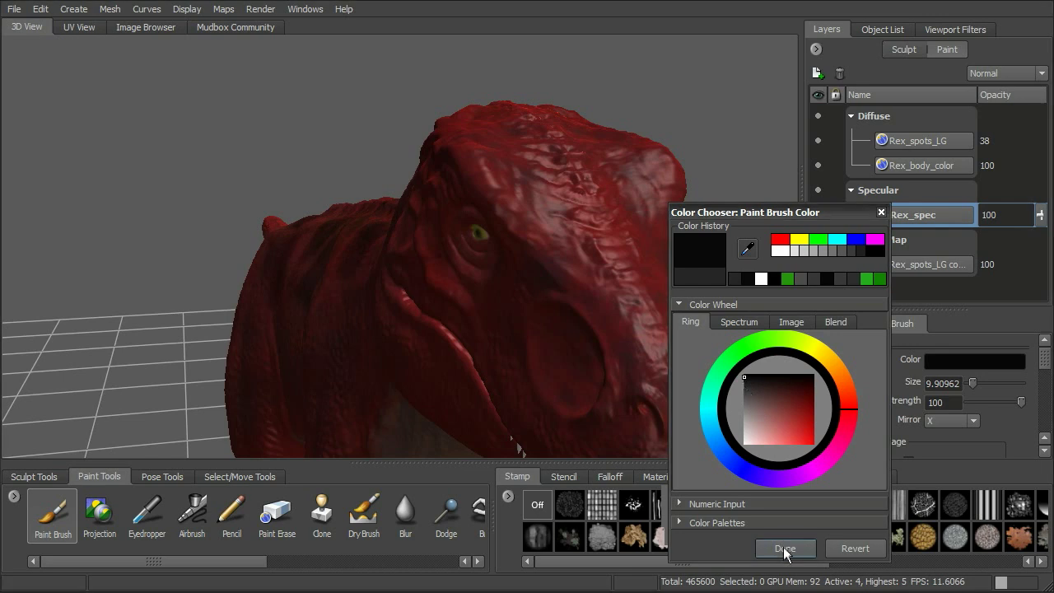
click(785, 549)
drag(673, 374, 643, 317)
mouse_move(595, 293)
mouse_down()
mouse_move(617, 276)
mouse_move(515, 180)
mouse_move(599, 216)
mouse_move(646, 163)
mouse_move(630, 170)
mouse_up()
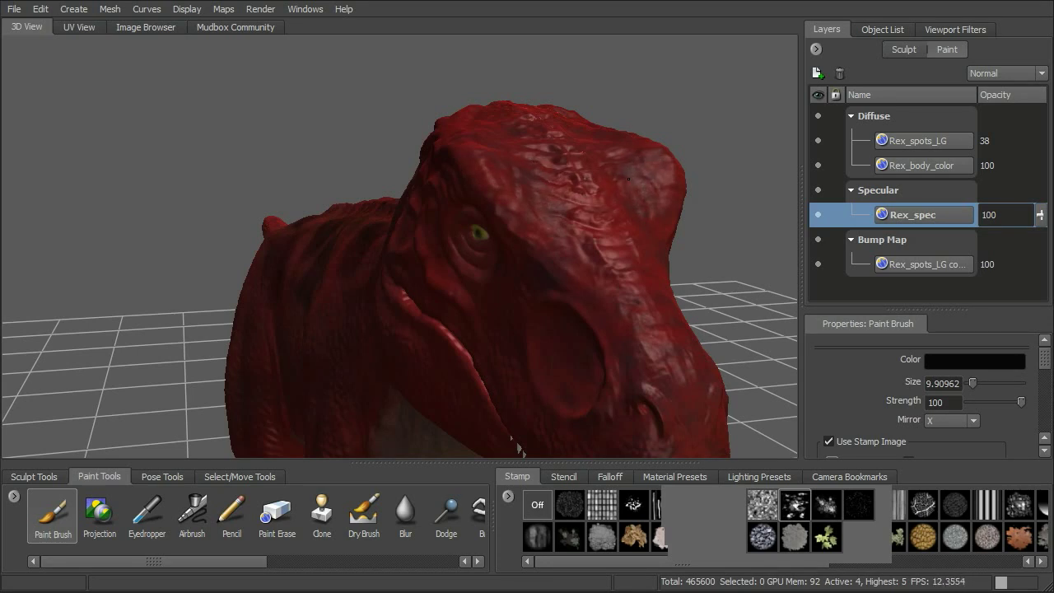
- Examine the specular highlights on the skull and snout from above, the front and both sides
alt+drag(712, 158, 654, 171)
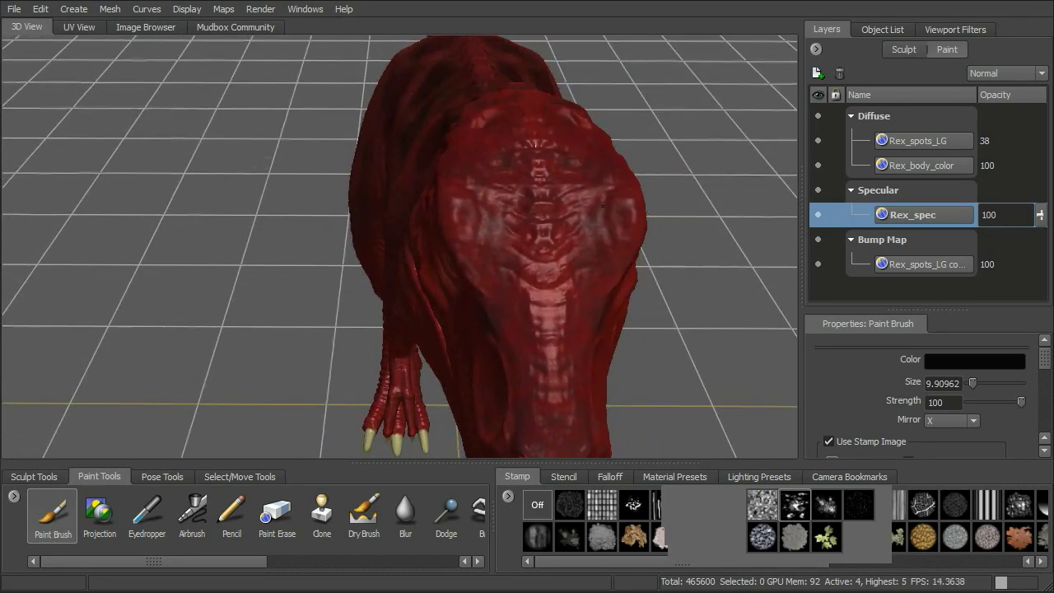
mouse_move(550, 269)
alt+mouse_down()
mouse_move(567, 250)
mouse_move(580, 333)
mouse_move(570, 335)
alt+mouse_up()
alt+drag(626, 277, 720, 224)
alt+middle_drag(678, 258, 736, 200)
alt+drag(737, 200, 642, 229)
alt+middle_drag(642, 229, 588, 249)
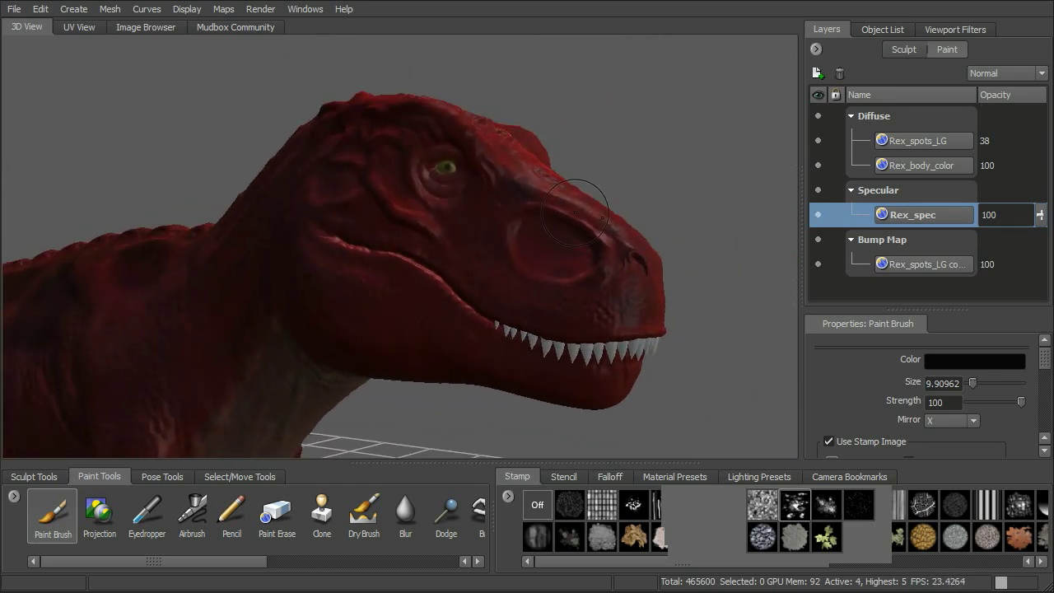
mouse_move(700, 213)
alt+mouse_down()
mouse_move(449, 198)
mouse_move(454, 179)
mouse_move(475, 183)
mouse_move(475, 174)
mouse_move(466, 205)
mouse_move(479, 224)
mouse_move(427, 151)
alt+mouse_up()
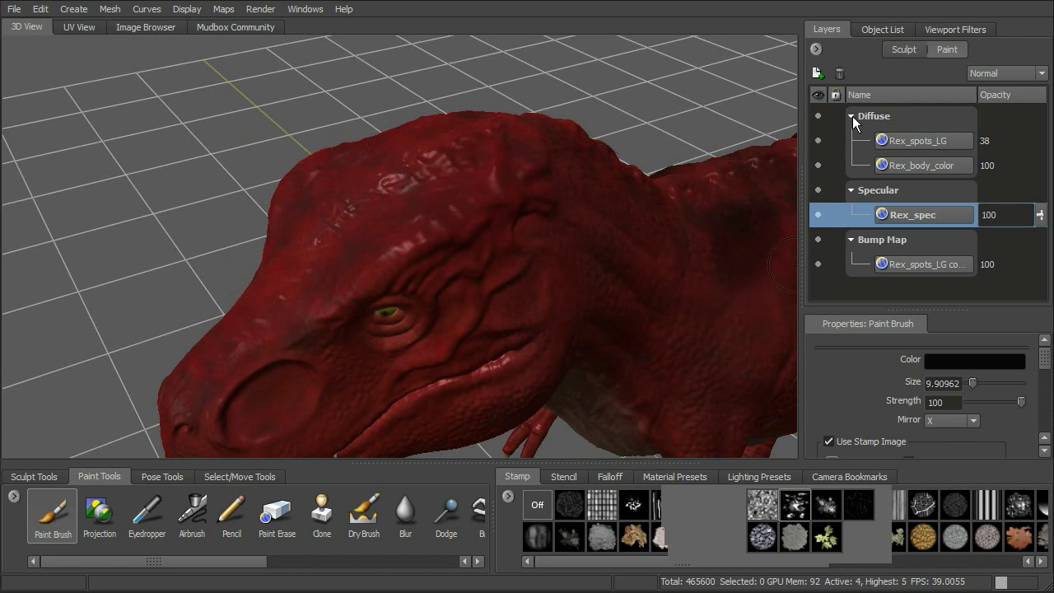
- Create a paint layer named Rex_gloss at size 1024, saved as TIFF [8 bit, RGBA], in the Gloss channel
click(817, 73)
click(508, 266)
click(505, 304)
drag(522, 240, 429, 223)
text(Rex_gloss)
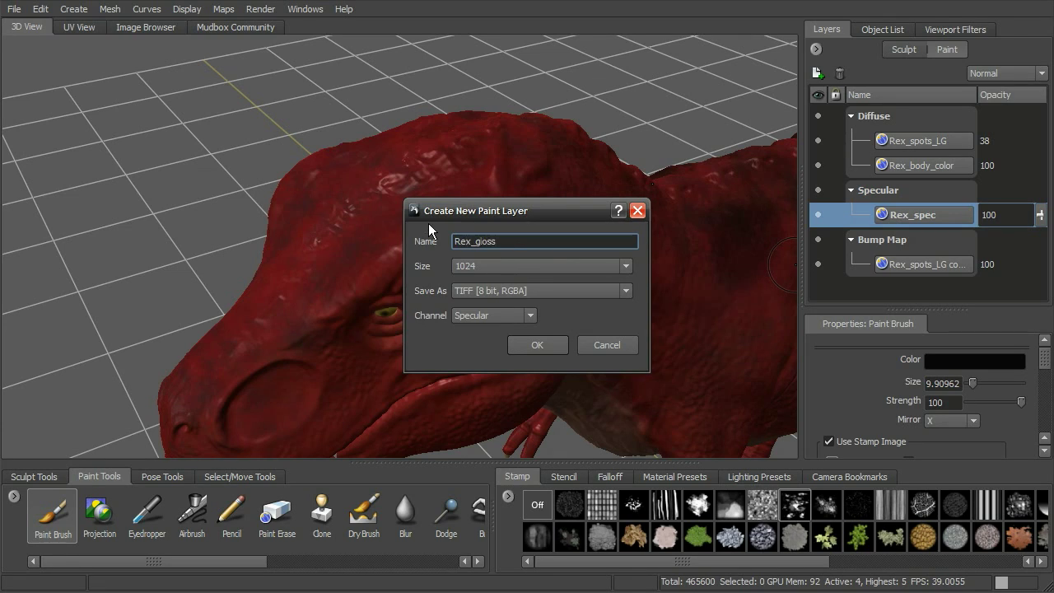
click(518, 315)
click(501, 349)
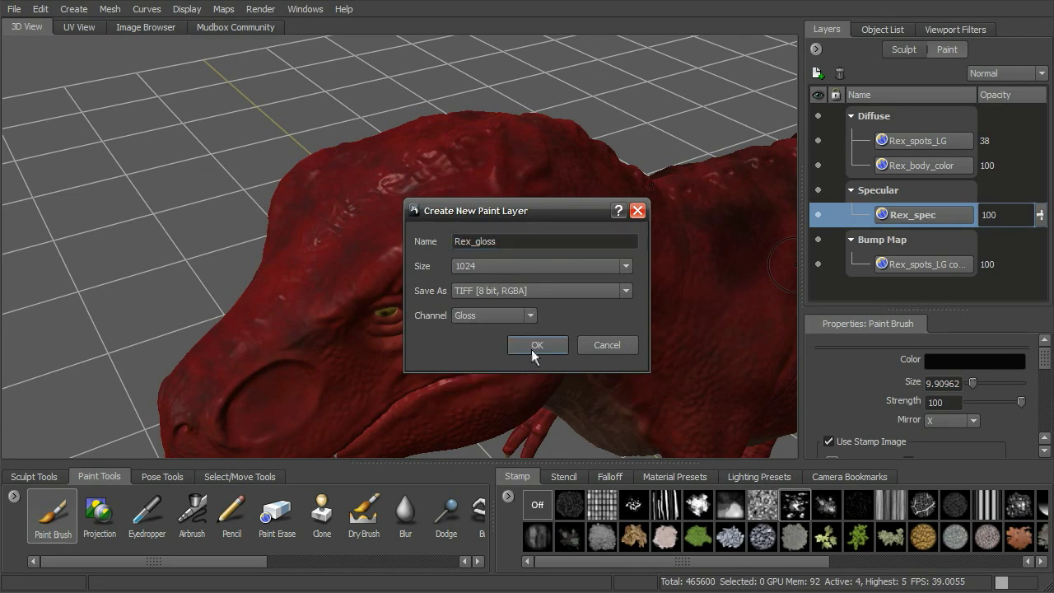
click(531, 346)
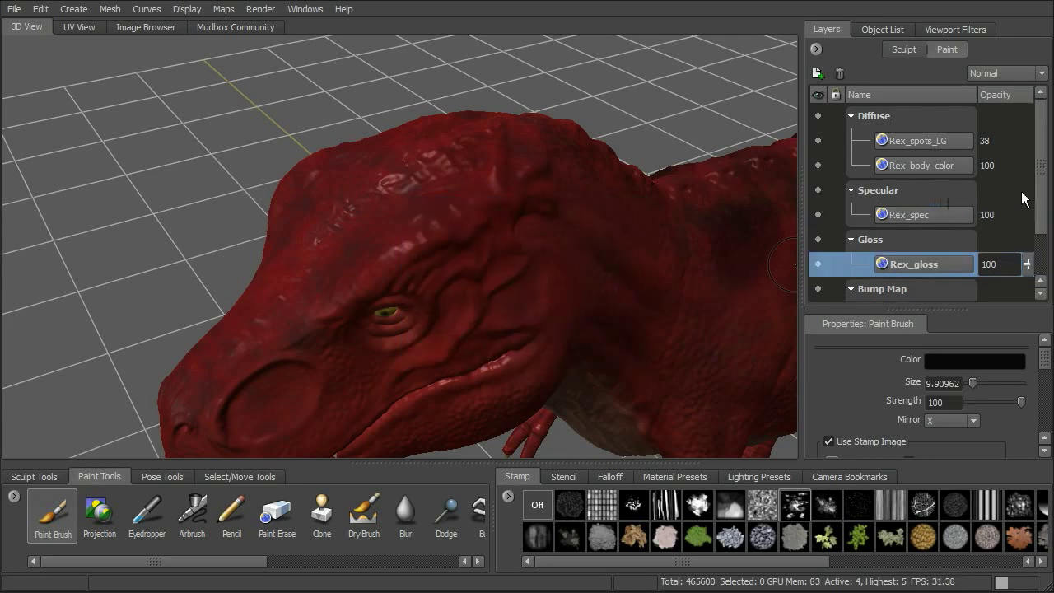
drag(1040, 188, 1041, 227)
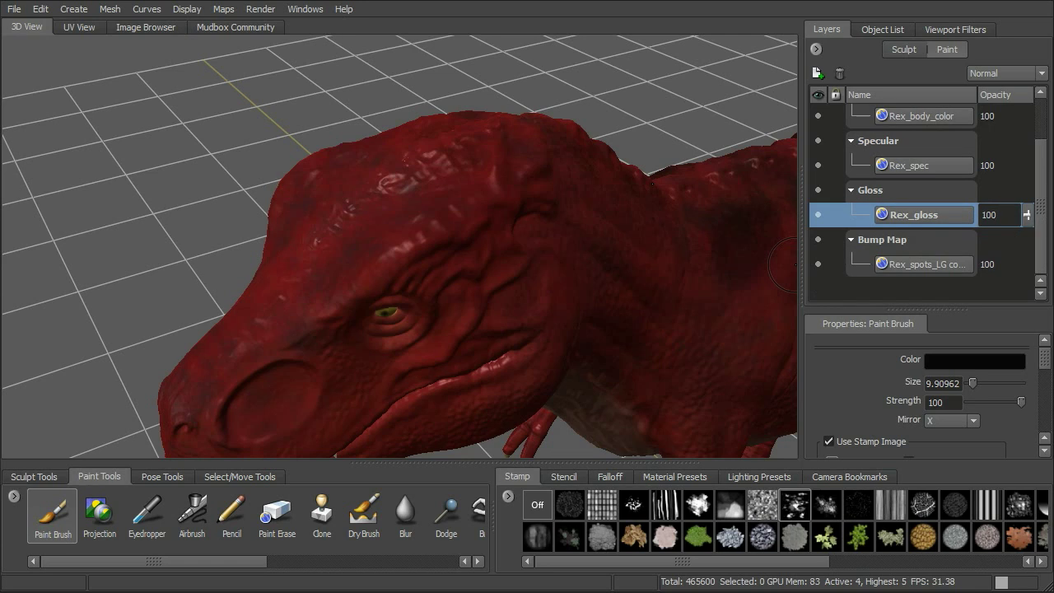
- Set the brush colour to mid-grey and turn off its stamp image for painting gloss on the face
alt+drag(466, 198, 504, 155)
alt+right_drag(505, 155, 577, 156)
alt+middle_drag(576, 156, 616, 239)
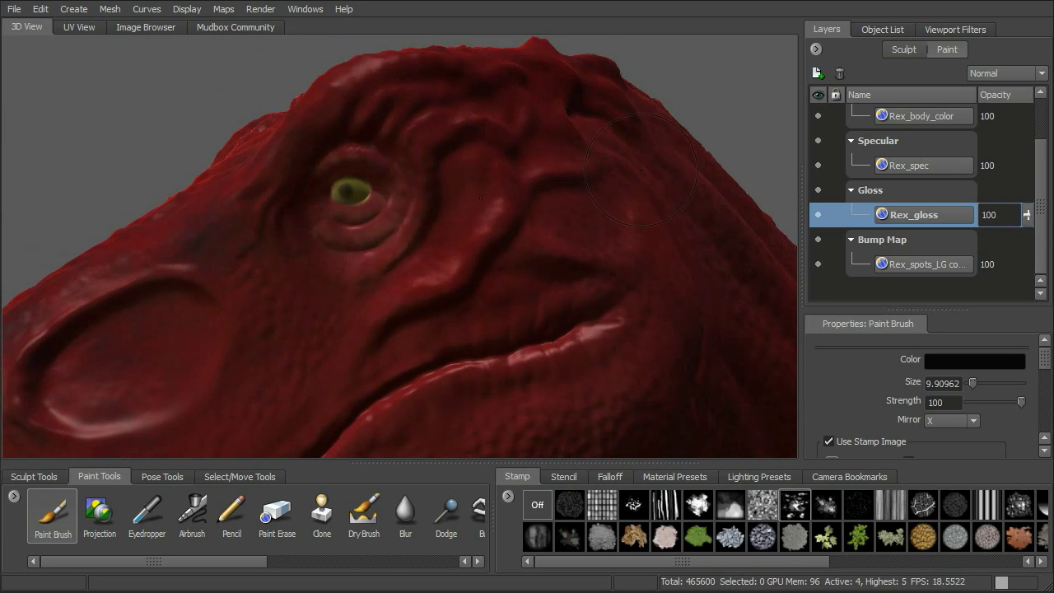
click(958, 362)
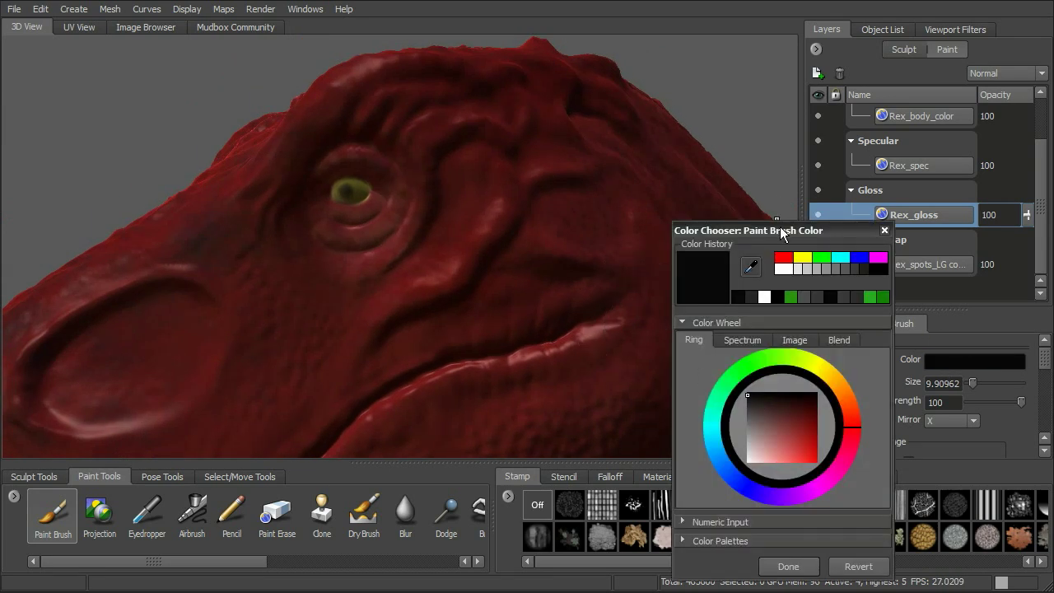
drag(779, 230, 762, 158)
drag(732, 323, 725, 338)
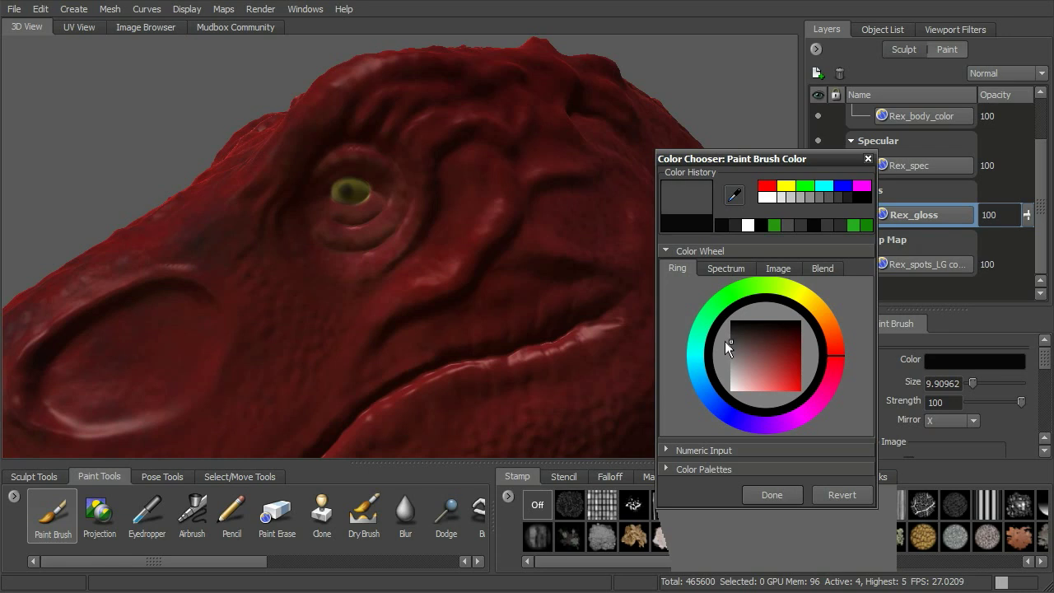
click(772, 494)
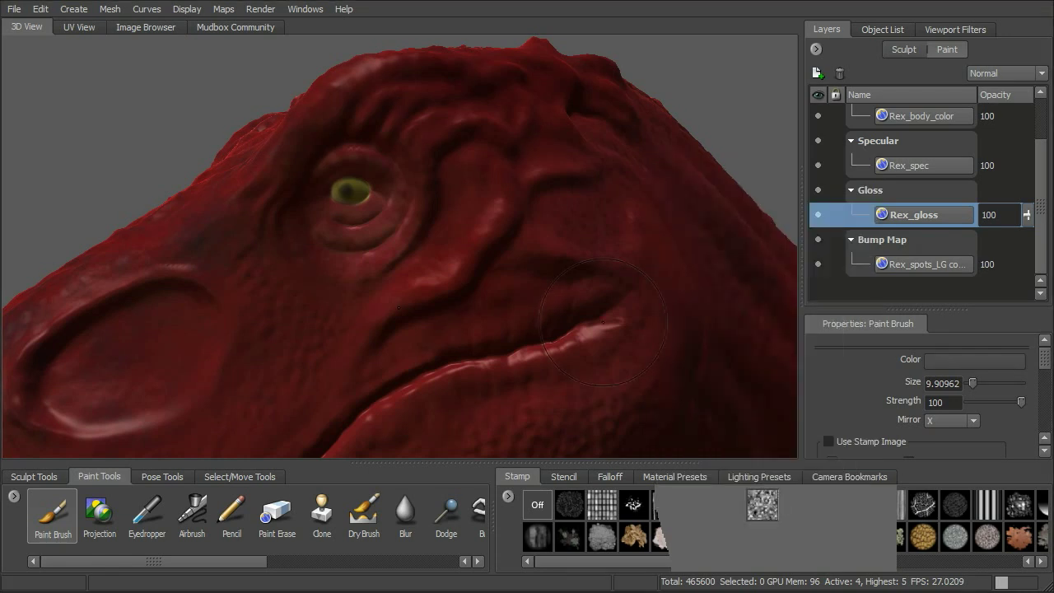
- Reduce the brush size to about 5.8 and paint gloss along the edge of the mouth
drag(603, 317, 606, 206)
alt+drag(606, 206, 609, 254)
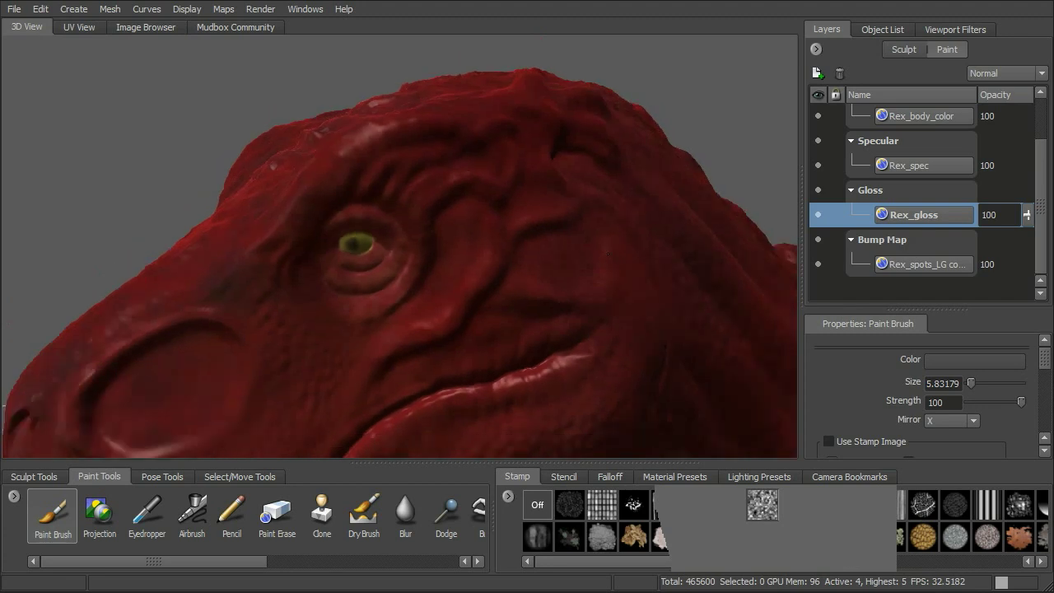
alt+right_drag(608, 254, 565, 297)
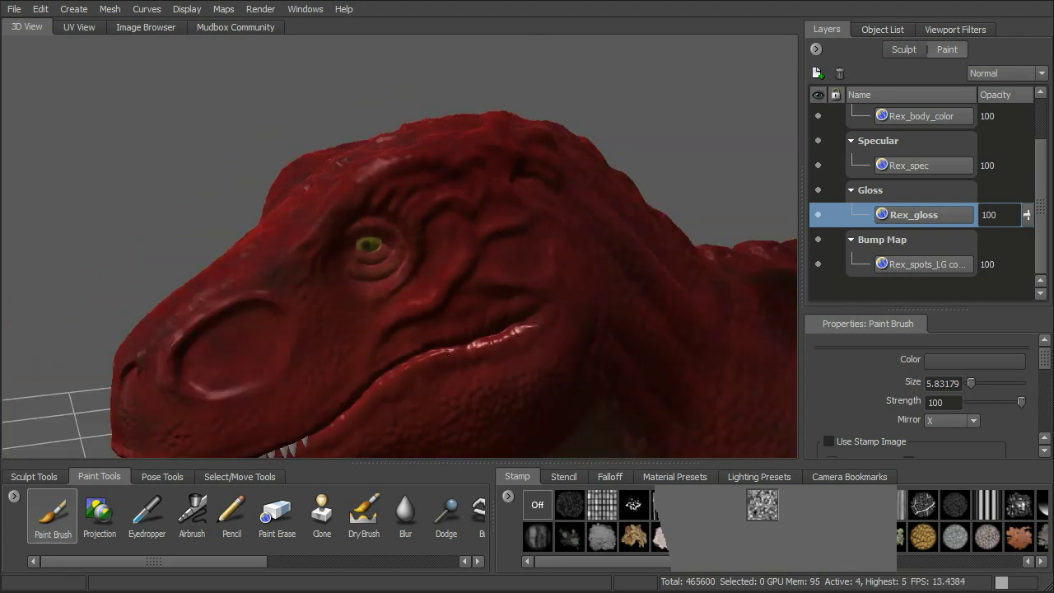
alt+middle_drag(393, 370, 518, 285)
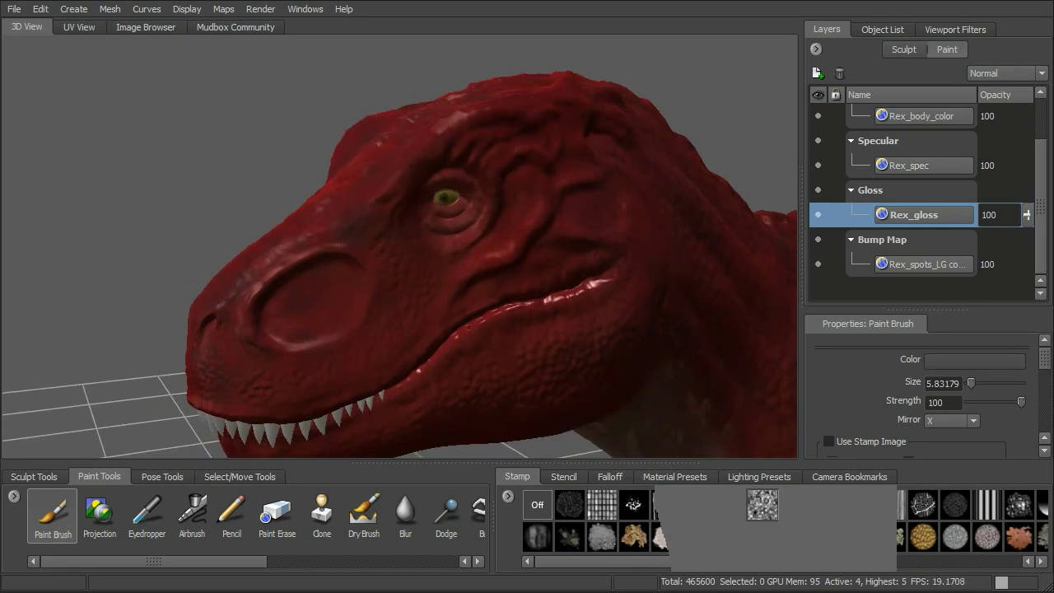
- Paint gloss on the skin folds around the eye and check both sides of the head
mouse_move(531, 230)
alt+mouse_down()
mouse_move(533, 271)
mouse_move(504, 239)
mouse_move(534, 211)
mouse_move(518, 247)
mouse_move(480, 172)
alt+mouse_up()
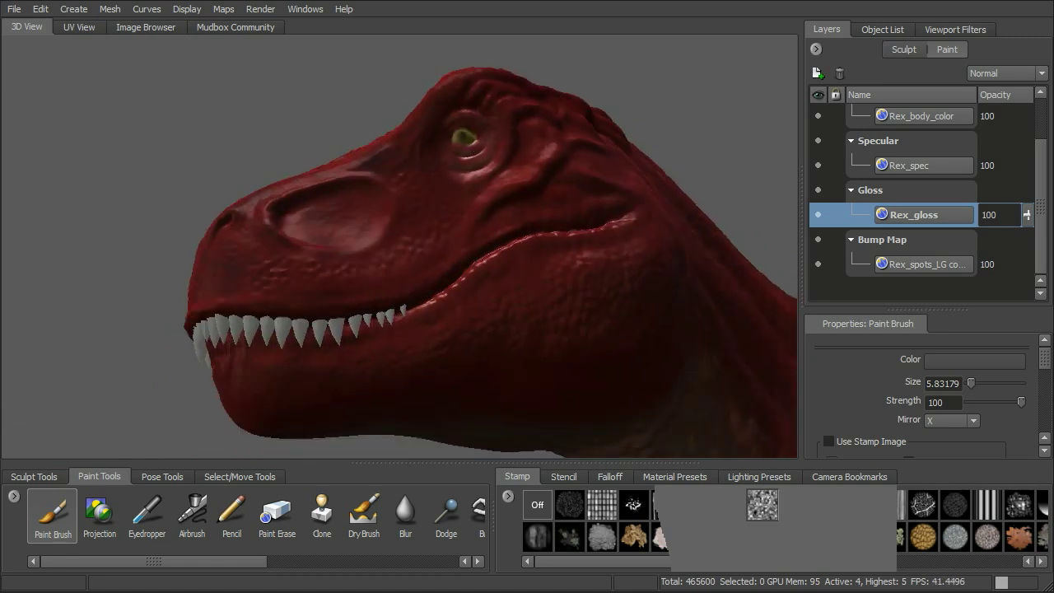
alt+drag(476, 135, 478, 148)
alt+right_drag(478, 148, 481, 93)
alt+middle_drag(481, 94, 480, 171)
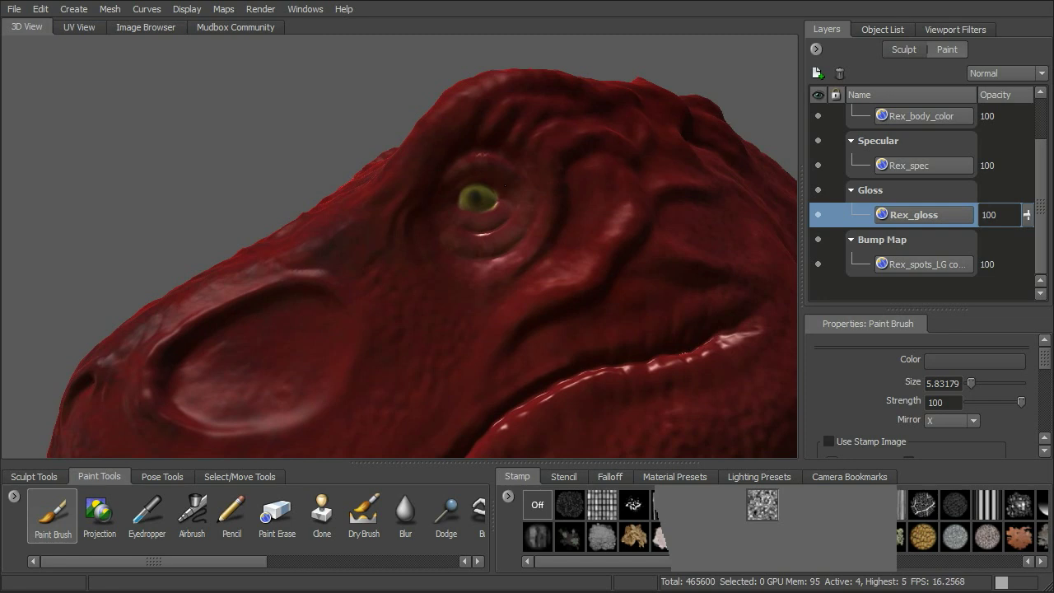
drag(478, 245, 491, 252)
mouse_move(499, 165)
alt+mouse_down()
mouse_move(564, 188)
mouse_move(792, 188)
alt+mouse_up()
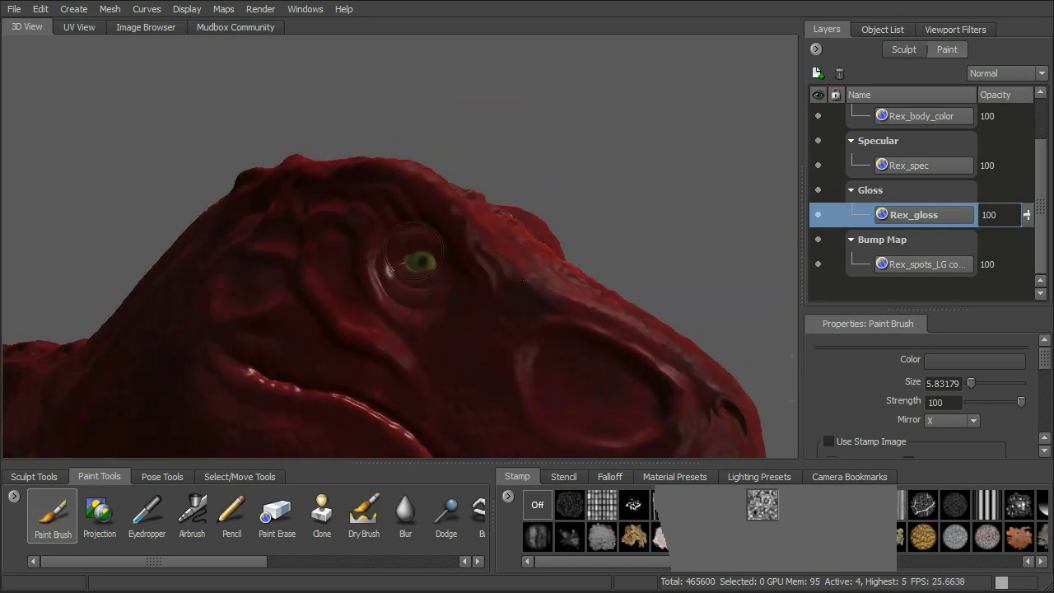
- Paint gloss strokes around the nostrils and the front of the snout
alt+middle_drag(388, 270, 513, 184)
alt+right_drag(513, 184, 461, 253)
alt+middle_drag(460, 253, 588, 141)
alt+right_drag(588, 141, 535, 242)
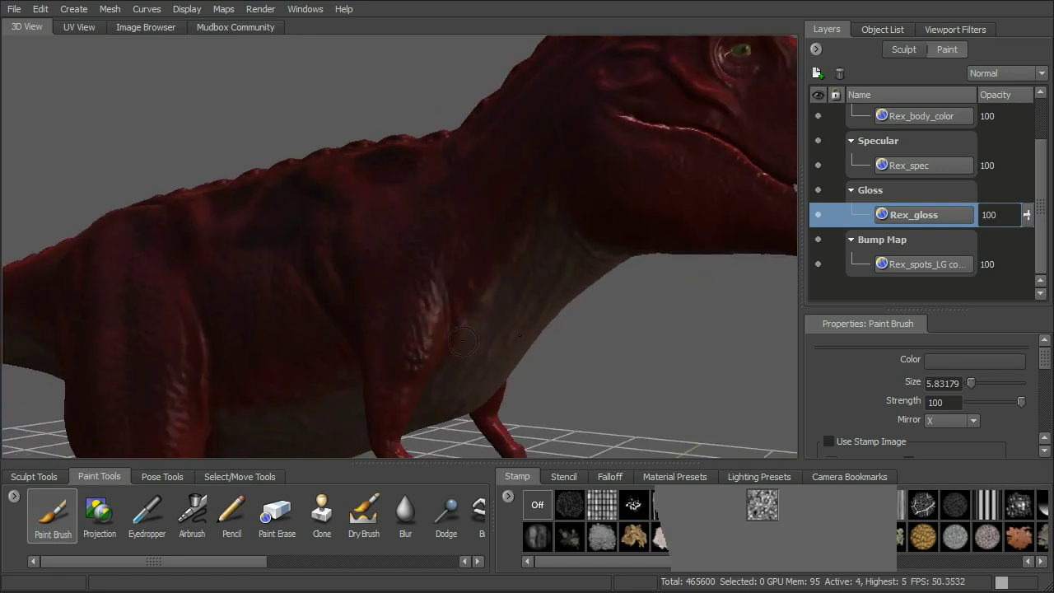
alt+middle_drag(519, 336, 550, 280)
alt+drag(550, 280, 527, 234)
alt+middle_drag(527, 235, 515, 280)
alt+drag(515, 280, 440, 293)
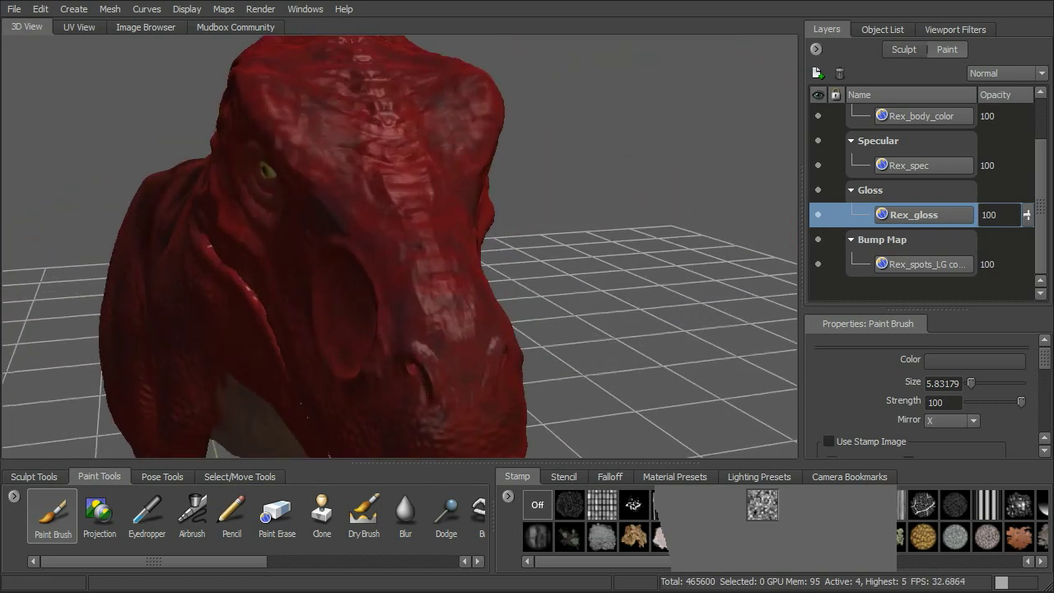
drag(407, 357, 425, 367)
mouse_move(468, 326)
mouse_down()
mouse_move(447, 326)
mouse_move(424, 287)
mouse_up()
alt+drag(382, 198, 412, 226)
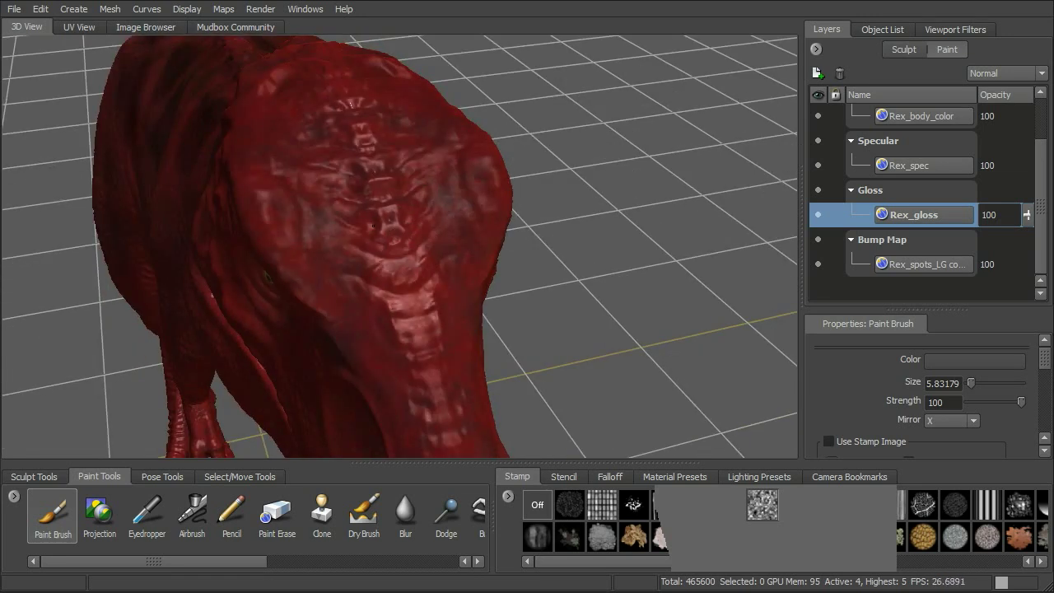
- Set the paint brush colour to a near-black grey
click(1013, 364)
drag(732, 357, 730, 348)
click(772, 512)
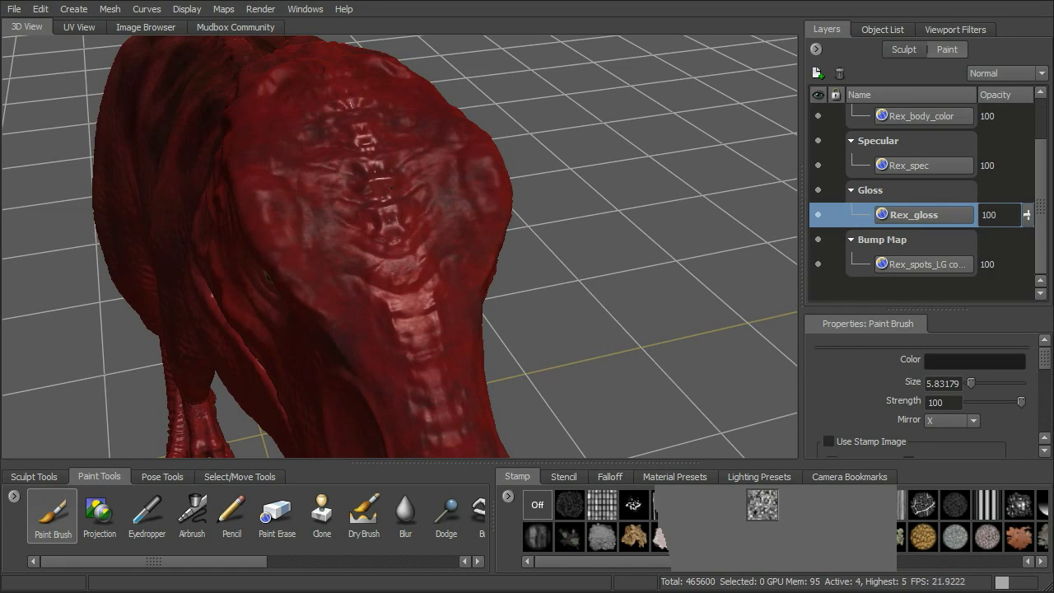
- Examine the shine on the eyes, mouth and skin up close and across the whole body from both sides
alt+drag(432, 159, 775, 182)
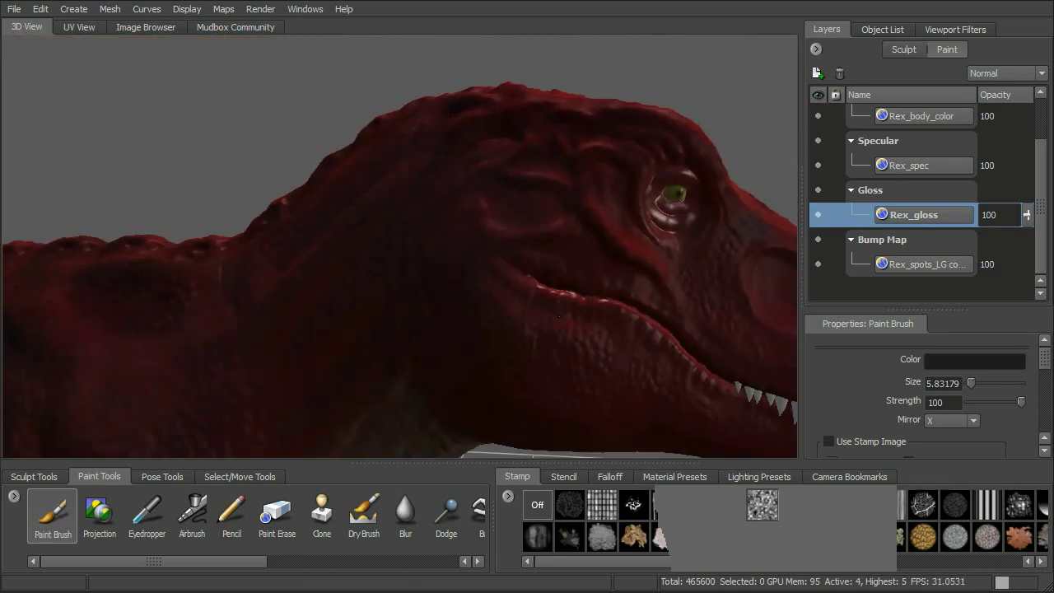
alt+right_drag(576, 318, 527, 318)
alt+drag(527, 318, 568, 234)
alt+drag(520, 206, 568, 214)
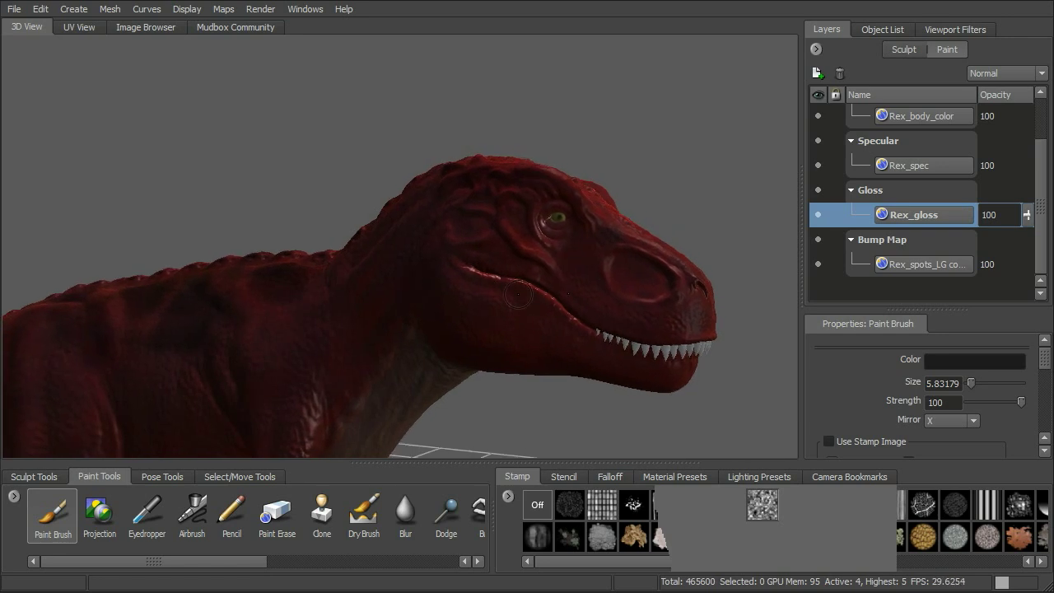
alt+right_drag(520, 306, 492, 275)
alt+middle_drag(492, 275, 551, 208)
alt+drag(551, 210, 490, 217)
alt+middle_drag(490, 216, 373, 124)
alt+right_drag(550, 256, 512, 222)
alt+drag(511, 221, 495, 220)
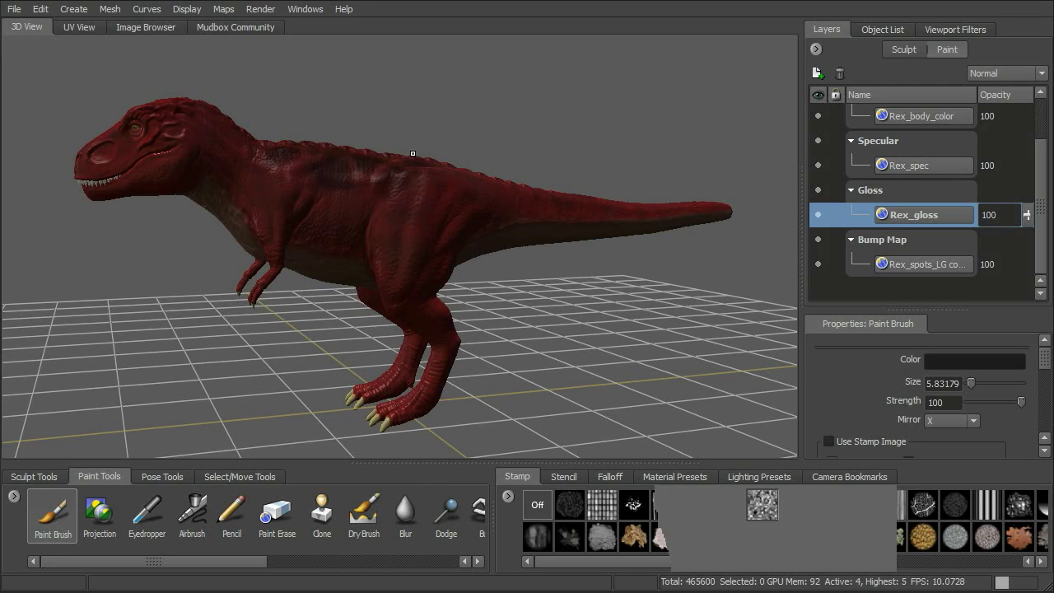
alt+drag(570, 242, 594, 246)
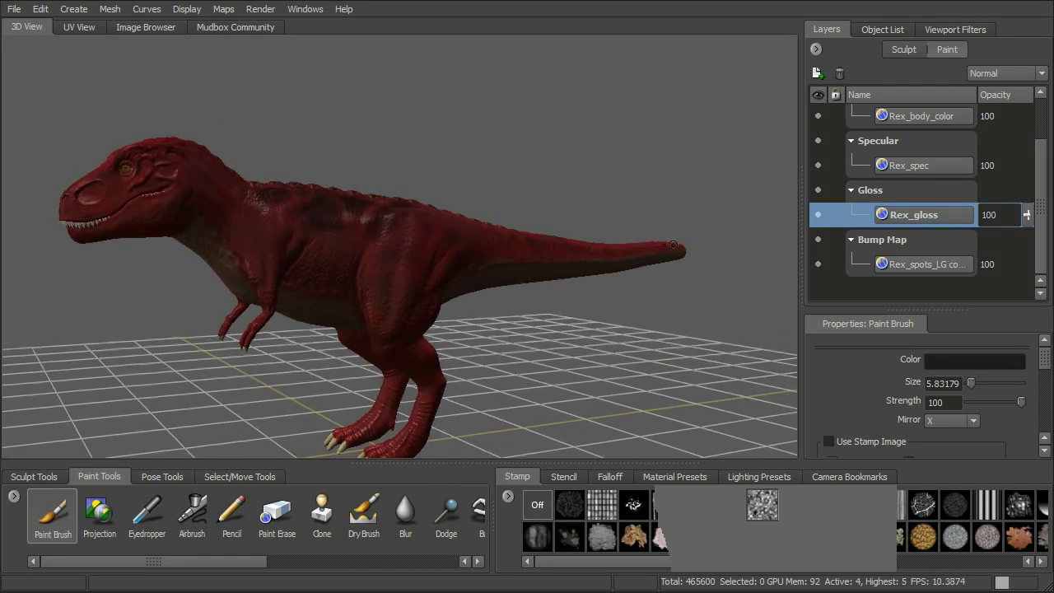
alt+drag(706, 228, 710, 224)
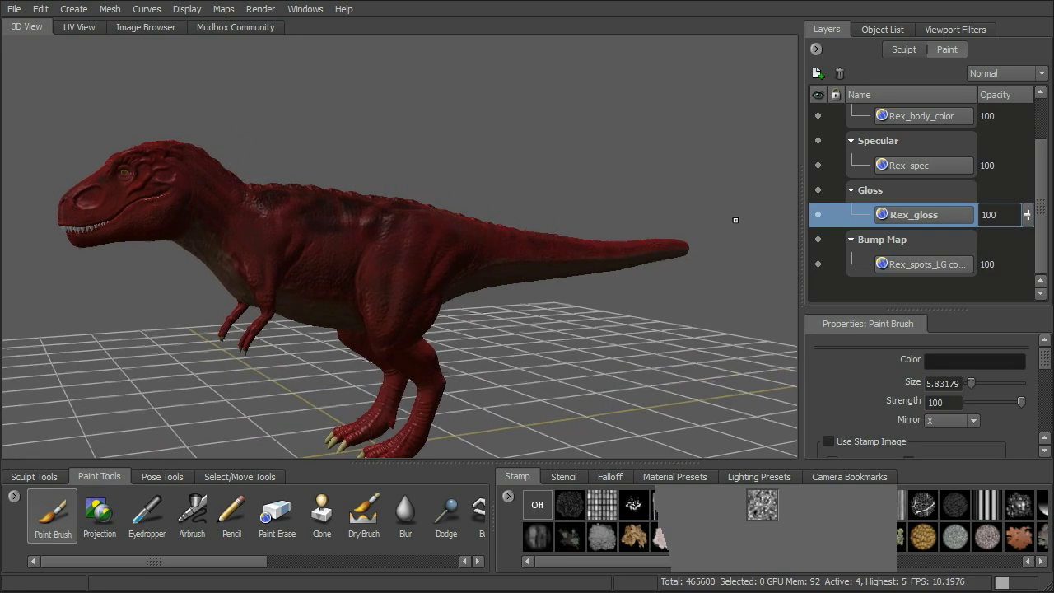
- Enlarge the layer list to fit the Diffuse, Specular, Gloss and Bump Map layers, and review the full model
scroll(1045, 211, up, 2)
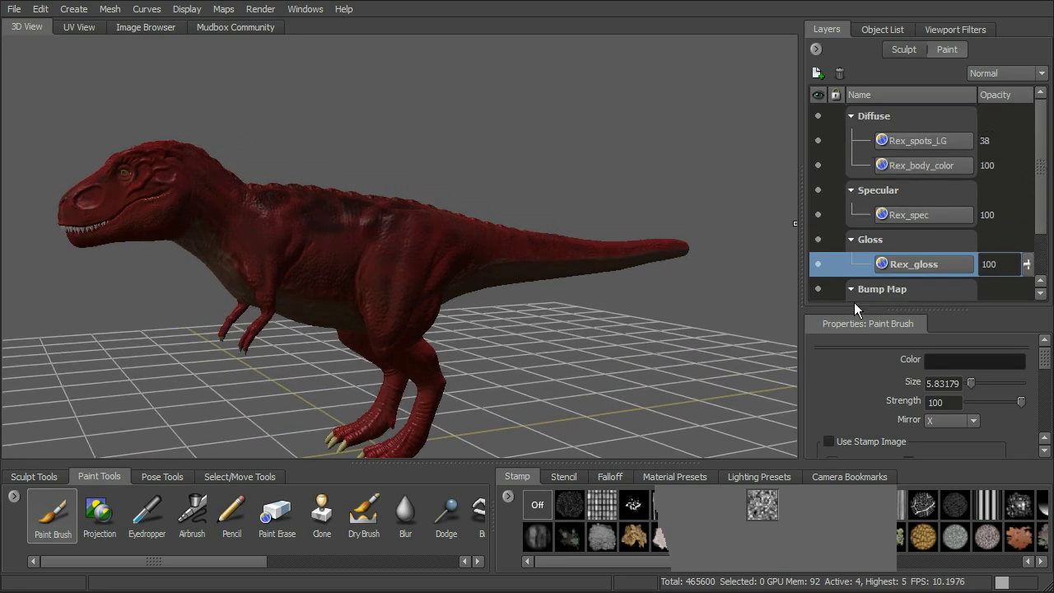
drag(884, 311, 940, 334)
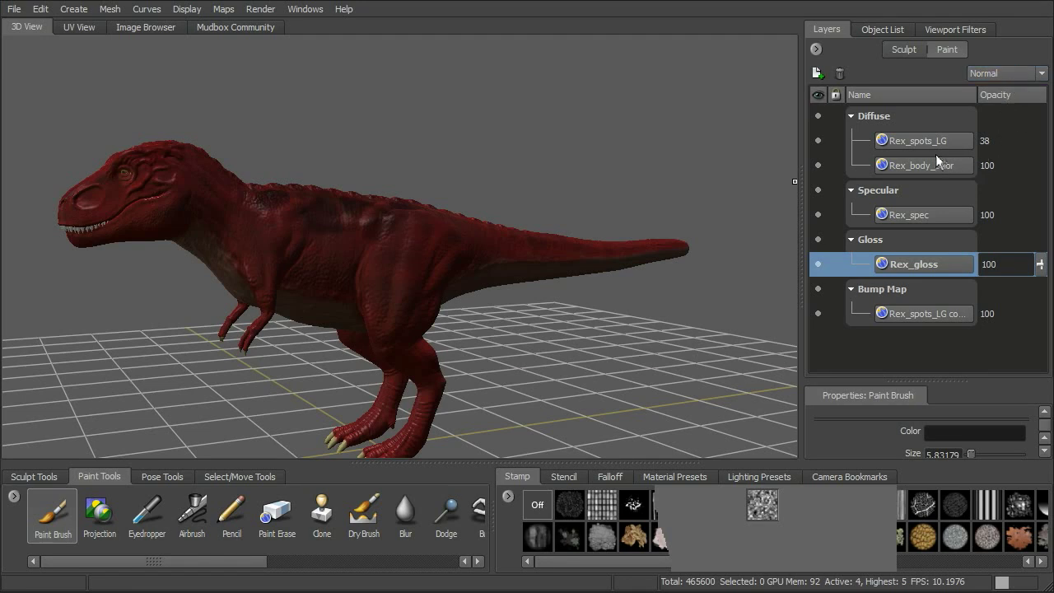
alt+drag(646, 186, 622, 171)
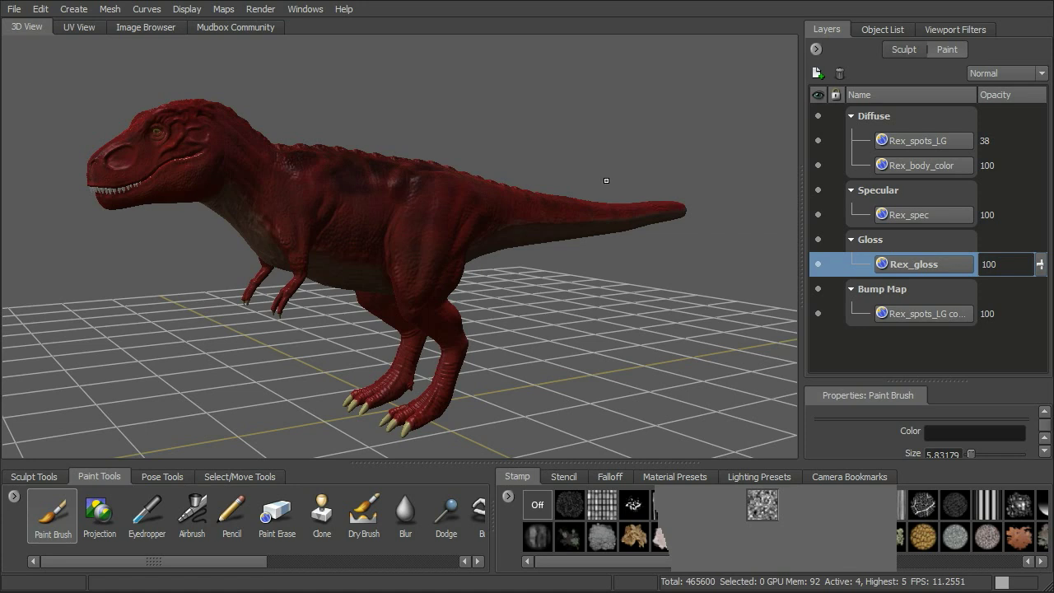
alt+drag(612, 247, 643, 255)
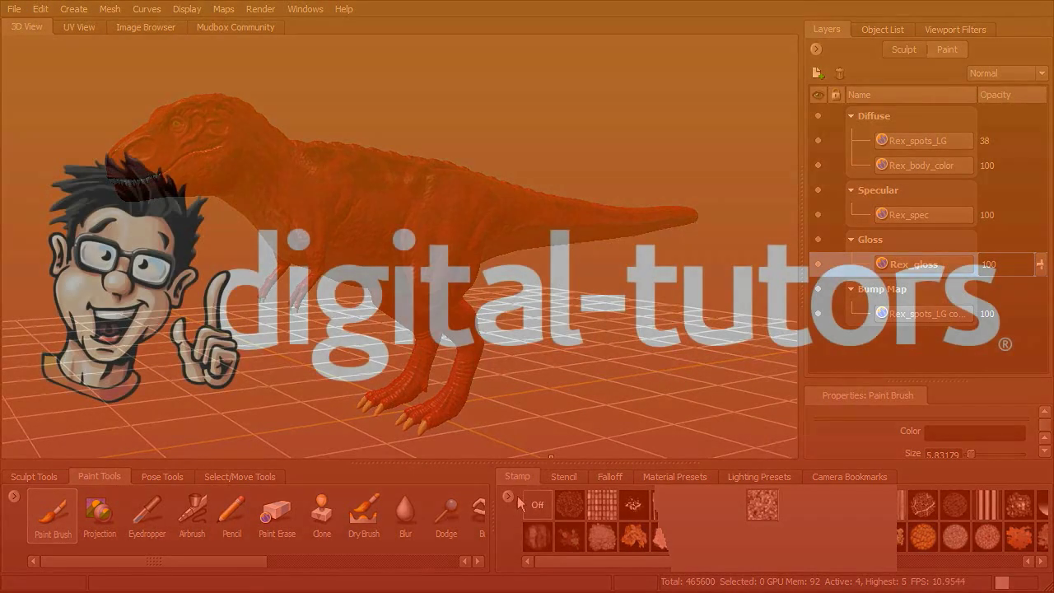